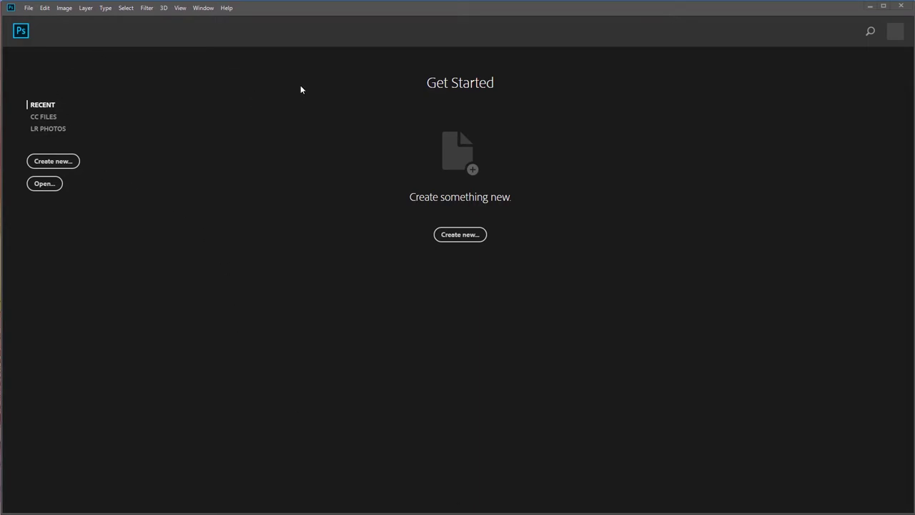
# Step: Minimize Photoshop to show the Google results for 'adobe creative cloud'
pyautogui.click(870, 7)
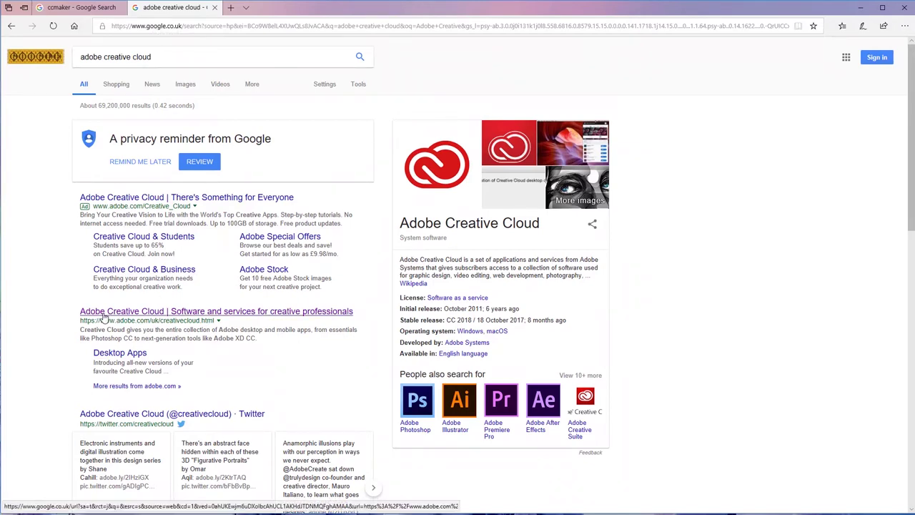
# Step: Open Adobe's Creative Cloud page from the results, scroll through it, and circle Choose a plan
pyautogui.click(158, 315)
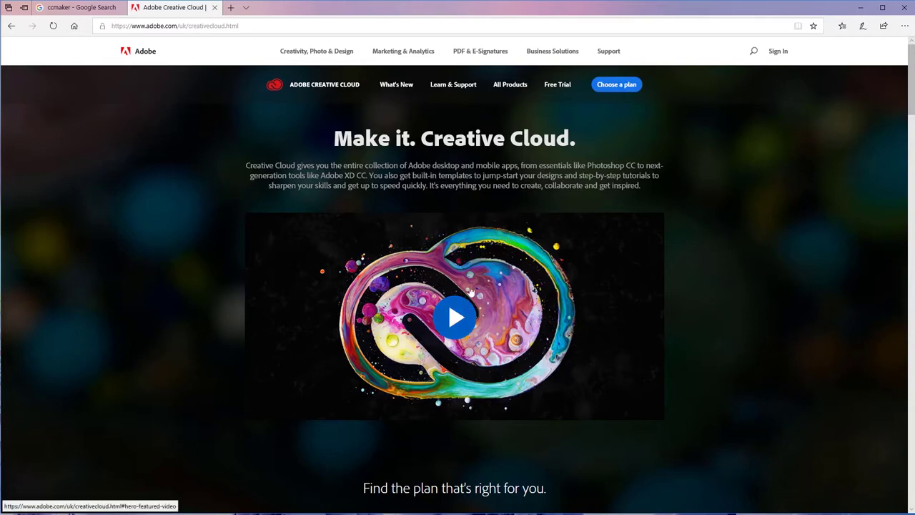
pyautogui.scroll(-5, 680, 332)
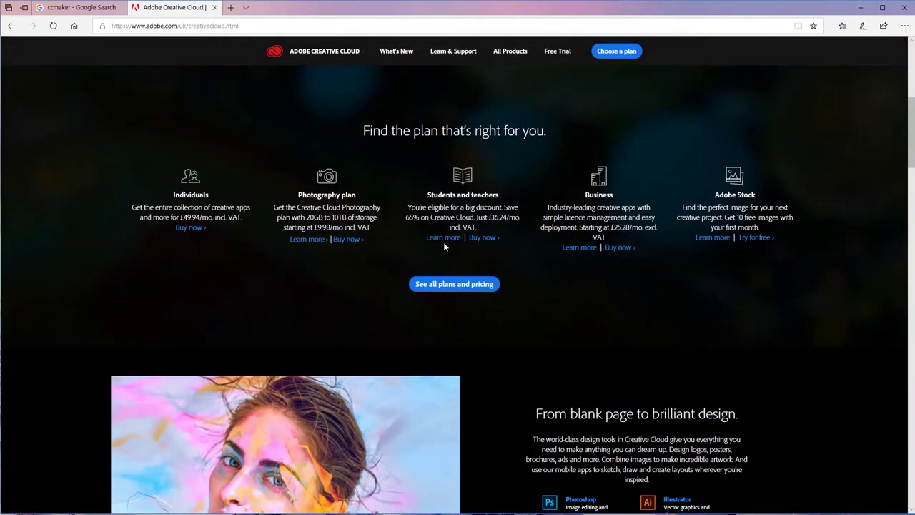
pyautogui.scroll(-2, 458, 248)
pyautogui.scroll(-2, 458, 248)
pyautogui.scroll(3, 461, 251)
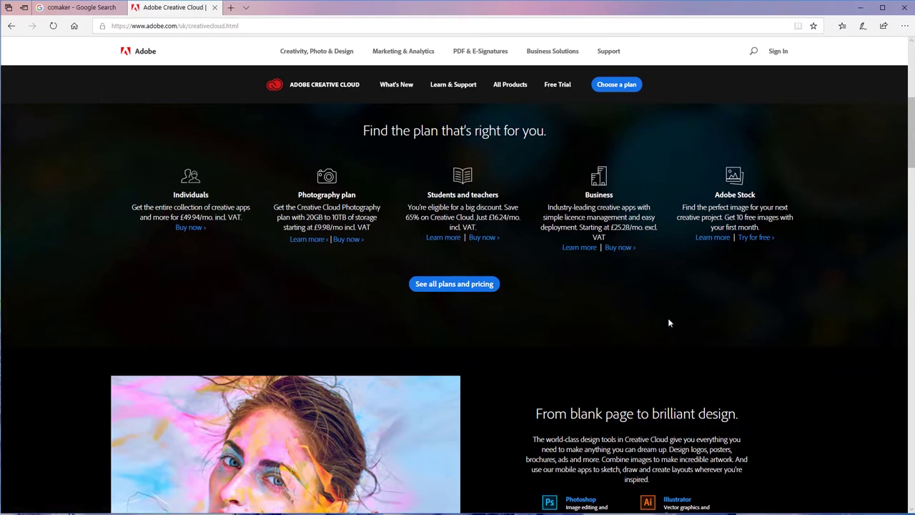
pyautogui.scroll(-4, 668, 323)
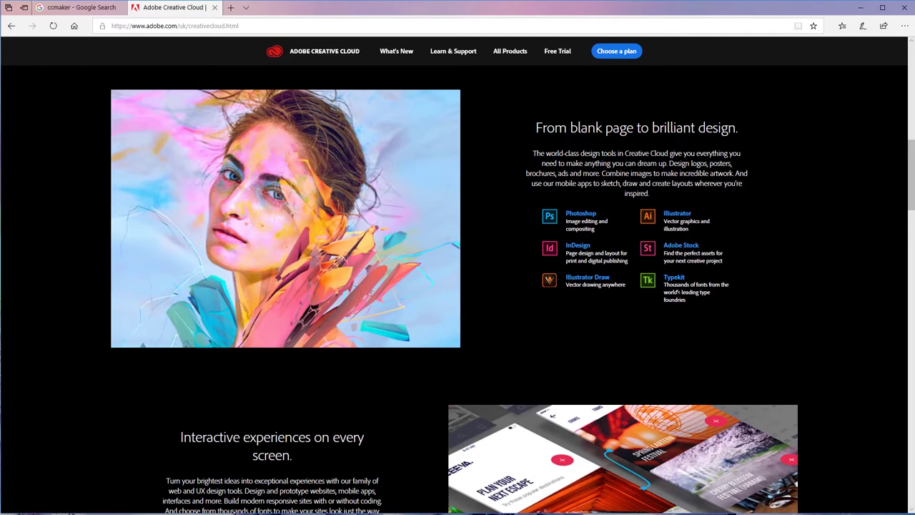
pyautogui.scroll(-4, 395, 223)
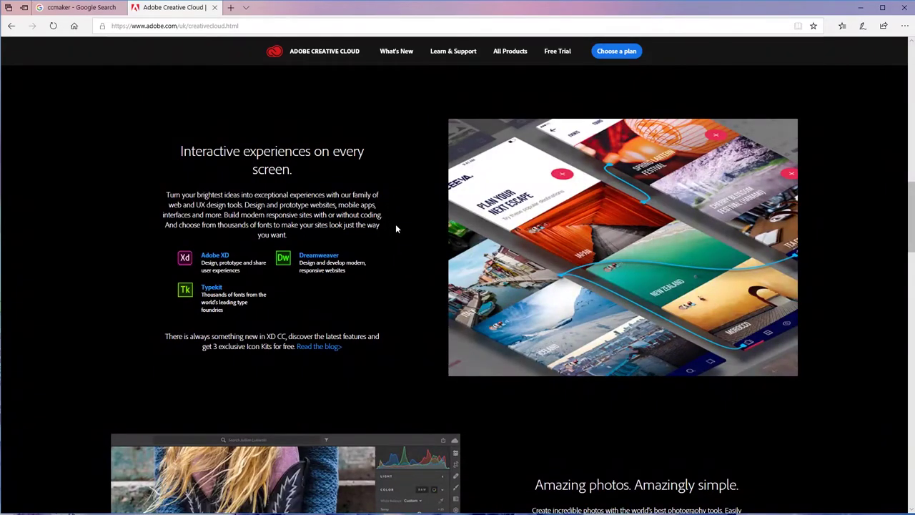
pyautogui.scroll(5, 396, 224)
pyautogui.scroll(5, 394, 229)
pyautogui.scroll(2, 390, 234)
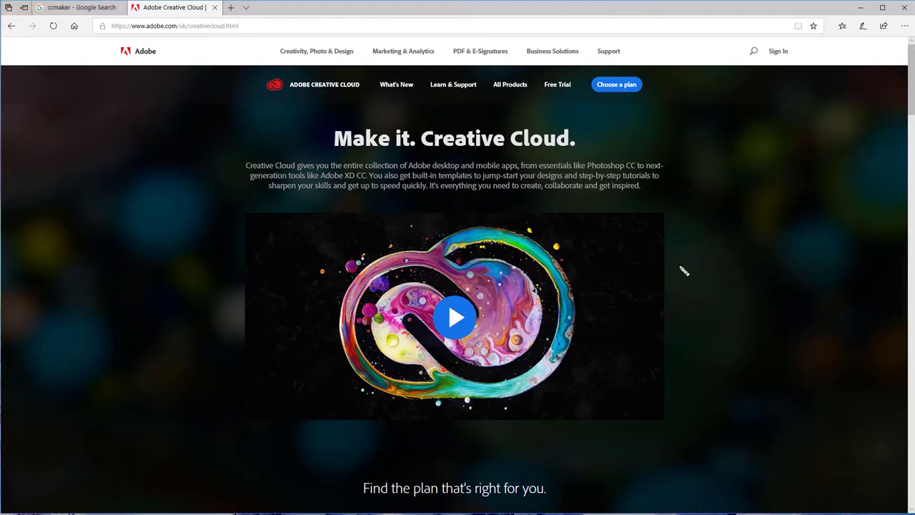
pyautogui.moveTo(621, 63)
pyautogui.mouseDown()
pyautogui.moveTo(661, 93)
pyautogui.moveTo(620, 60)
pyautogui.mouseUp()
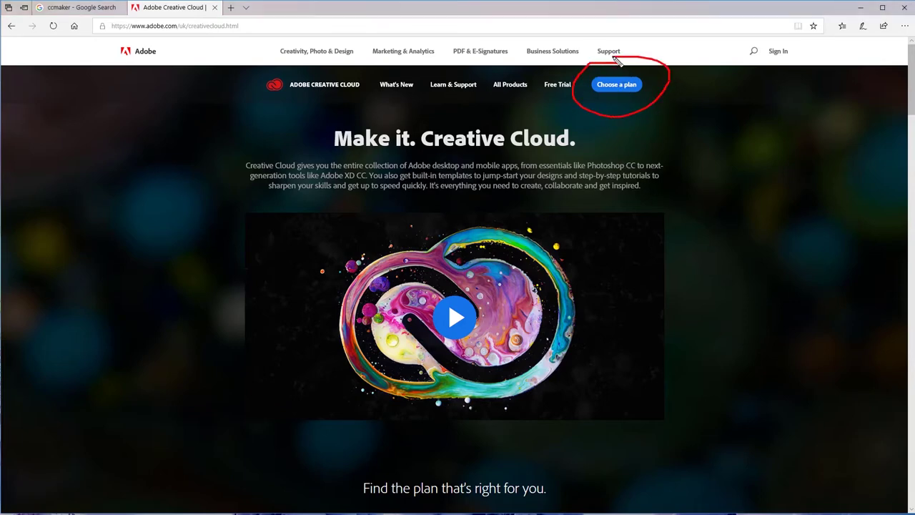
pyautogui.press('Escape')
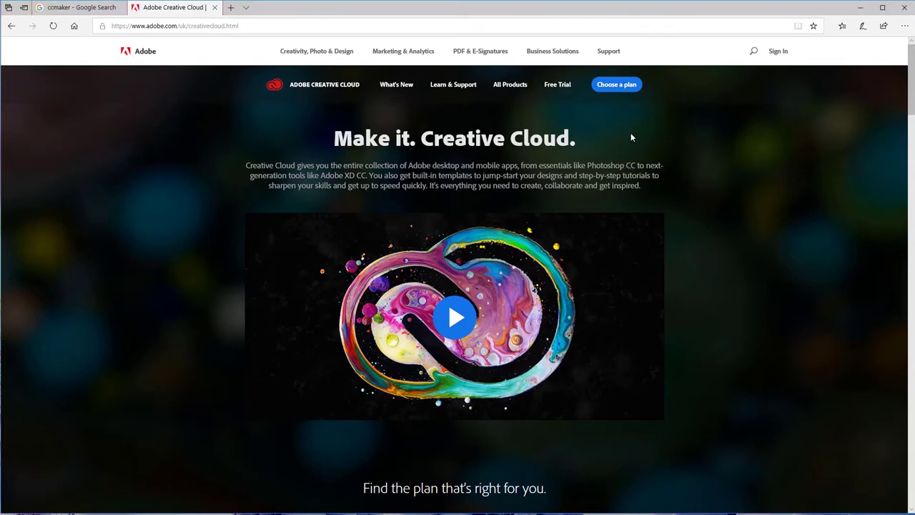
# Step: Open the plans page and mark the Photography £9.98, Single App £19.97, All Apps and £73.93 plans in red
pyautogui.click(616, 84)
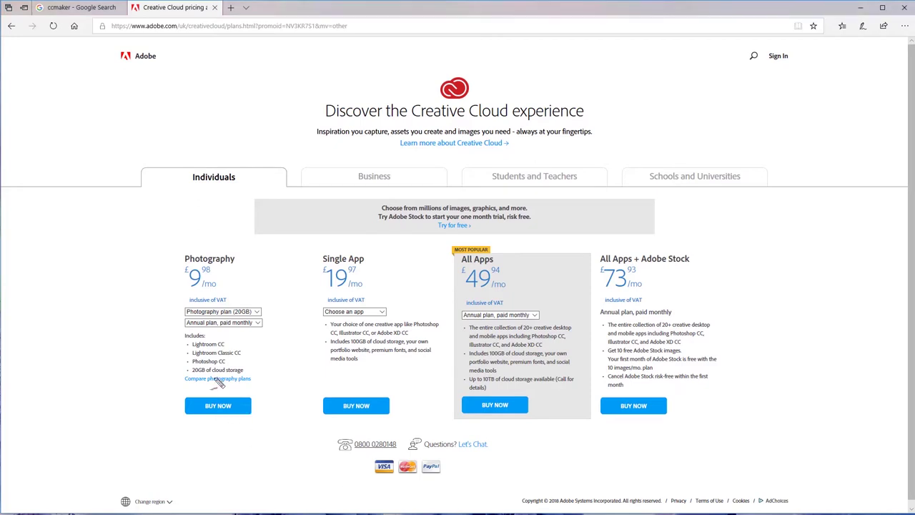
pyautogui.moveTo(220, 275); pyautogui.dragTo(257, 265)
pyautogui.moveTo(205, 262); pyautogui.dragTo(229, 266)
pyautogui.moveTo(378, 255); pyautogui.dragTo(379, 272)
pyautogui.moveTo(324, 291); pyautogui.dragTo(381, 290)
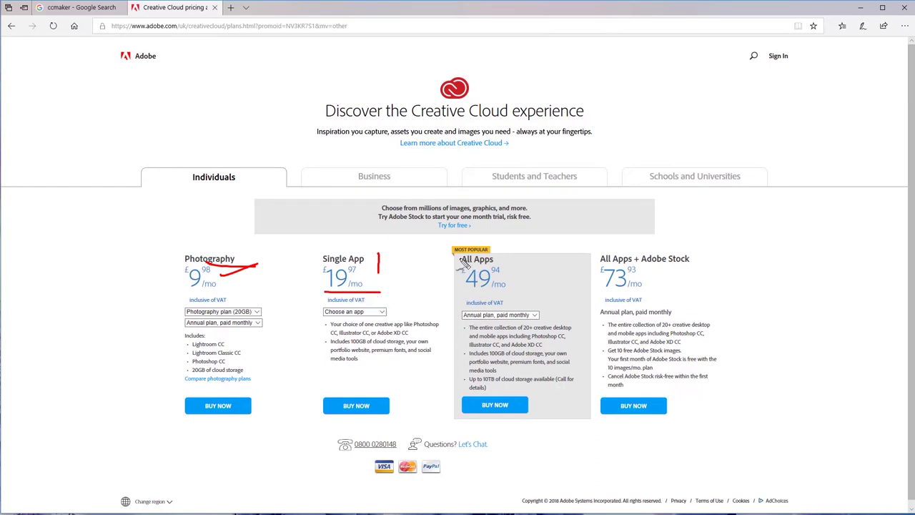
pyautogui.moveTo(458, 255); pyautogui.dragTo(458, 319)
pyautogui.moveTo(593, 250); pyautogui.dragTo(594, 287)
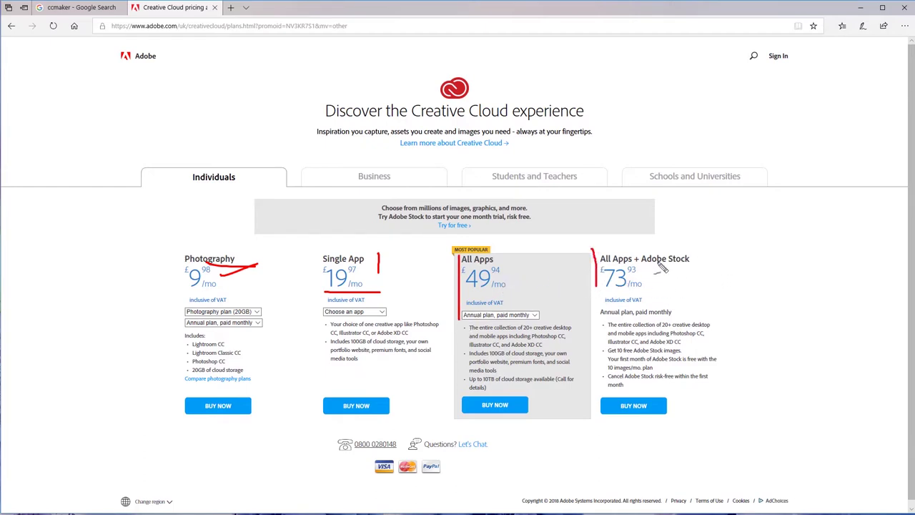
pyautogui.moveTo(656, 273); pyautogui.dragTo(732, 265)
pyautogui.press('Escape')
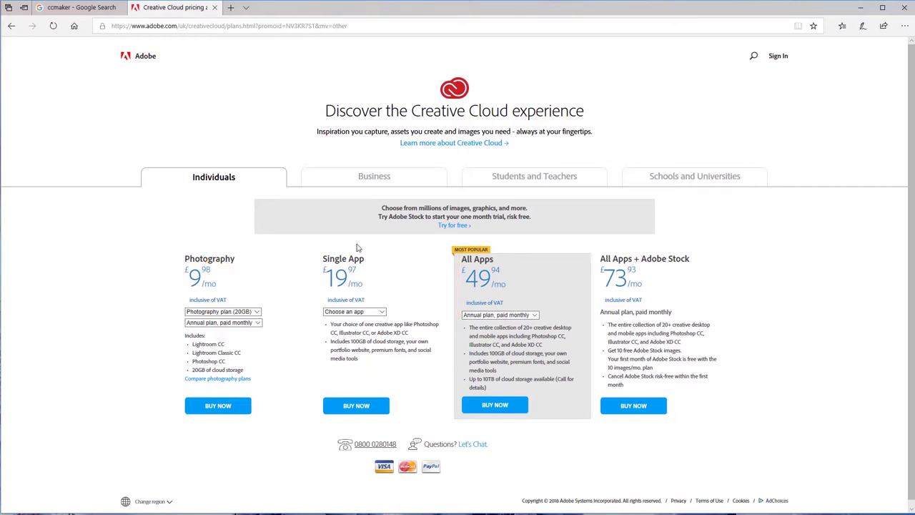
pyautogui.click(352, 182)
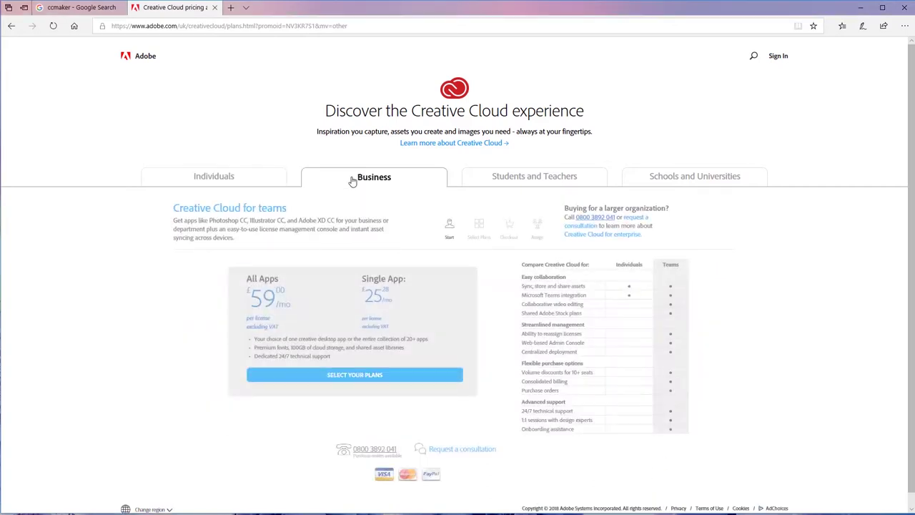
pyautogui.click(564, 181)
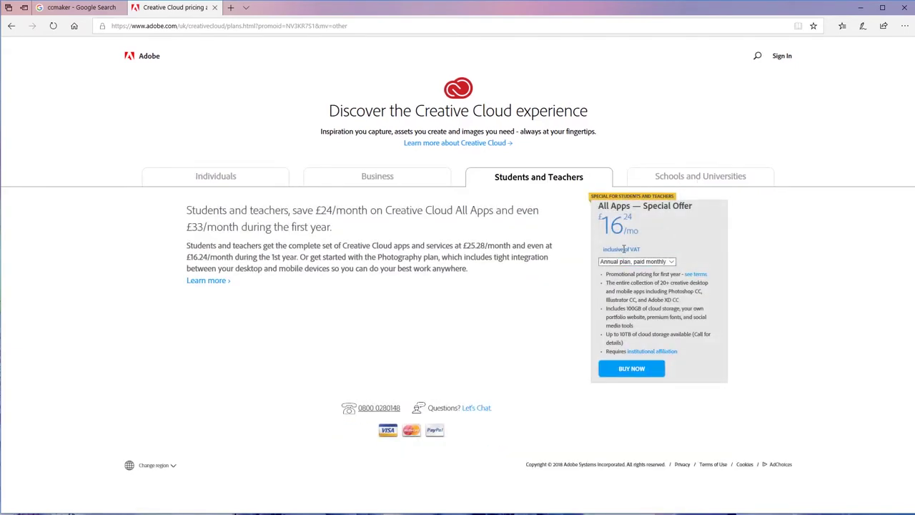
pyautogui.tripleClick(619, 229)
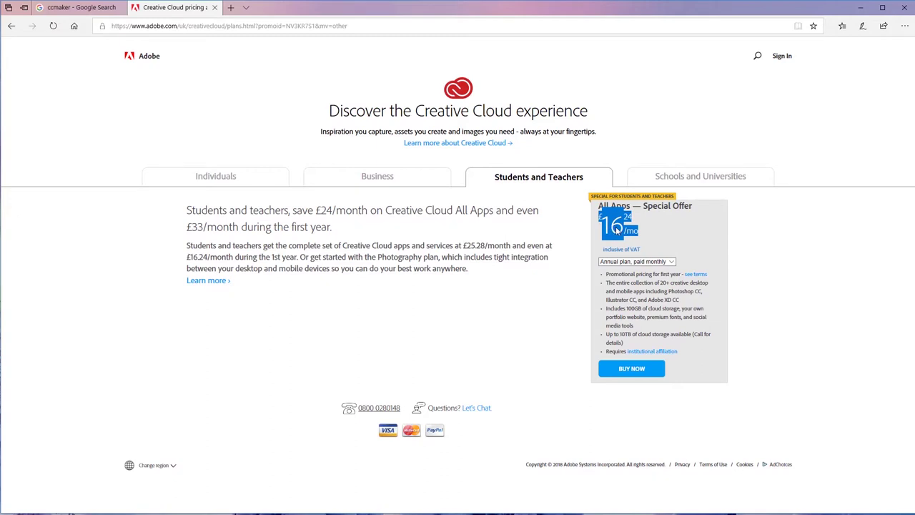
pyautogui.click(675, 180)
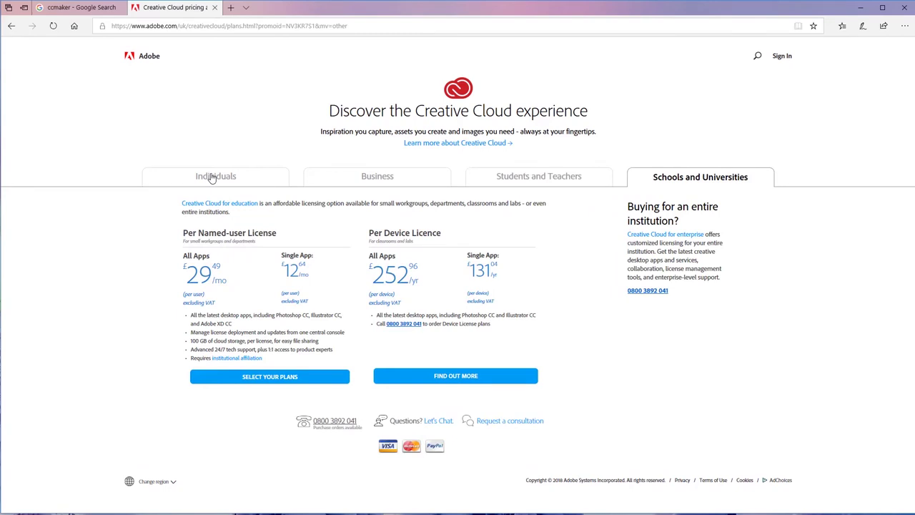
pyautogui.click(212, 178)
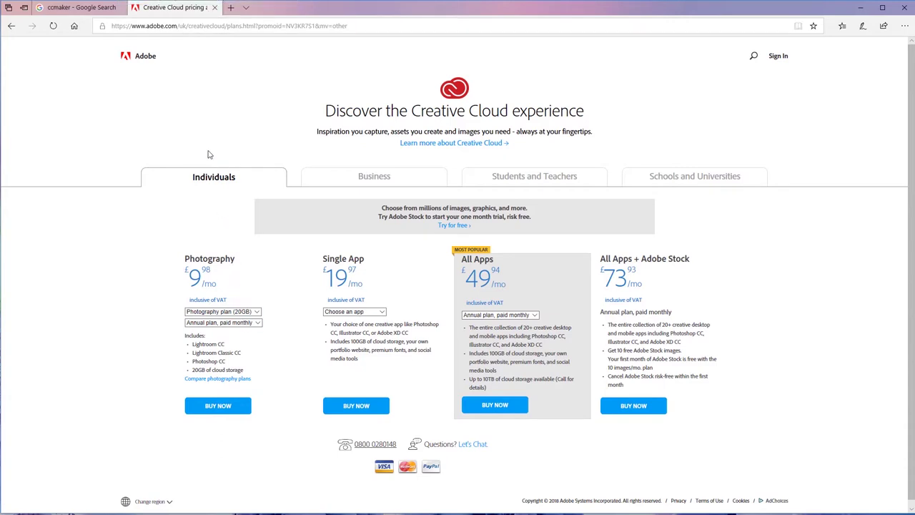
# Step: Close the pricing tab and open the Reddit post 'CCMaker v.1.3.6 Download' from the ccmaker results
pyautogui.click(214, 8)
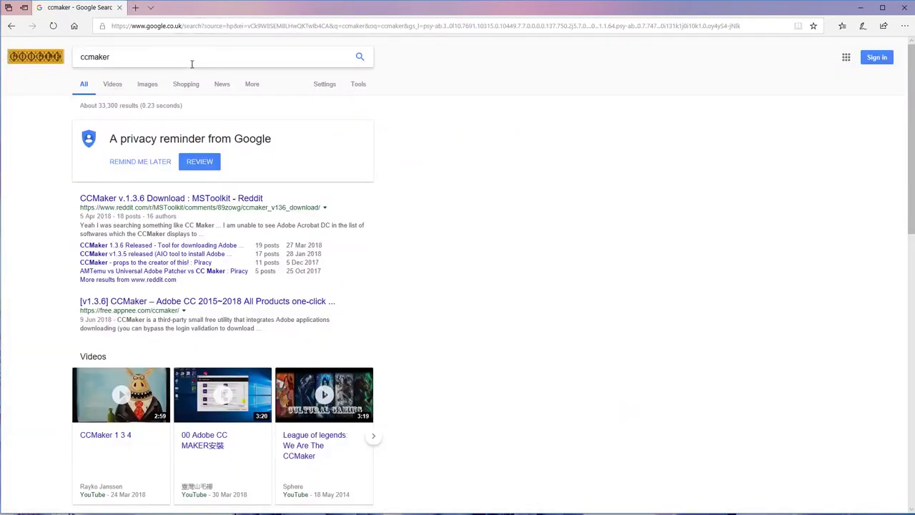
pyautogui.click(139, 60)
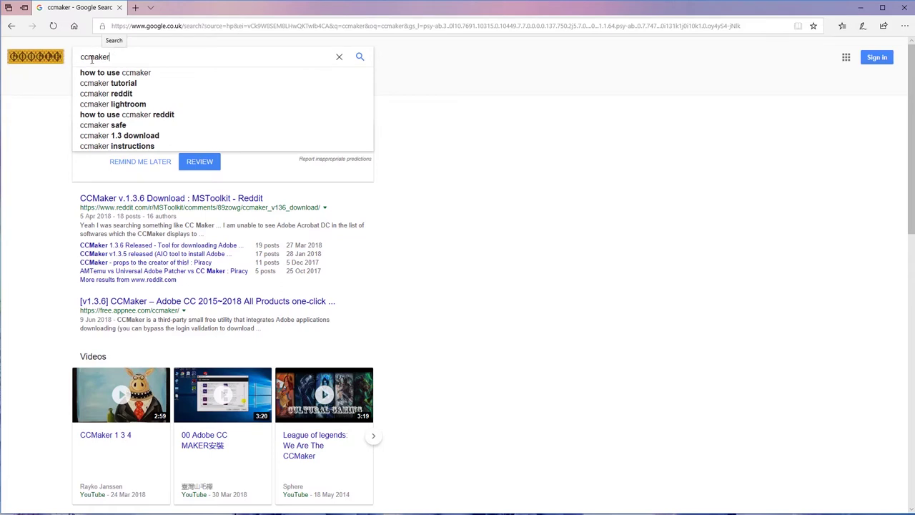
pyautogui.moveTo(91, 60); pyautogui.dragTo(81, 62)
pyautogui.click(15, 174)
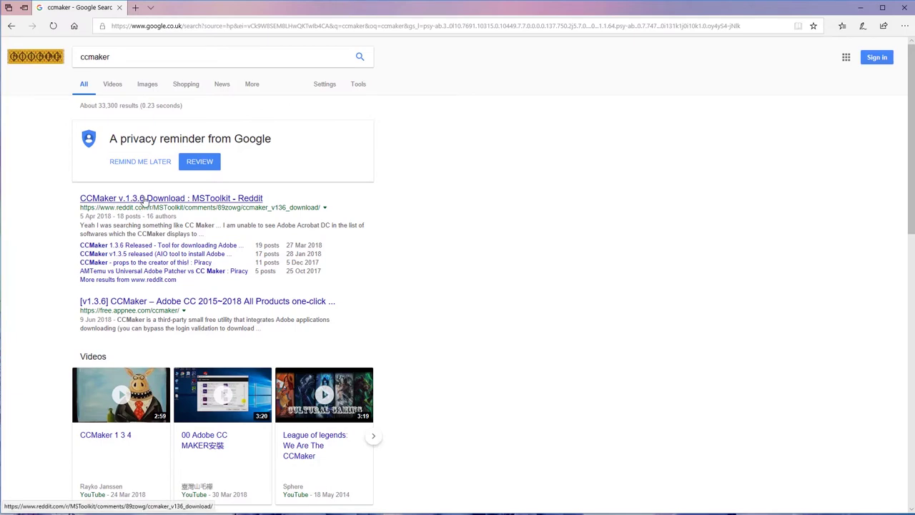
pyautogui.click(118, 200)
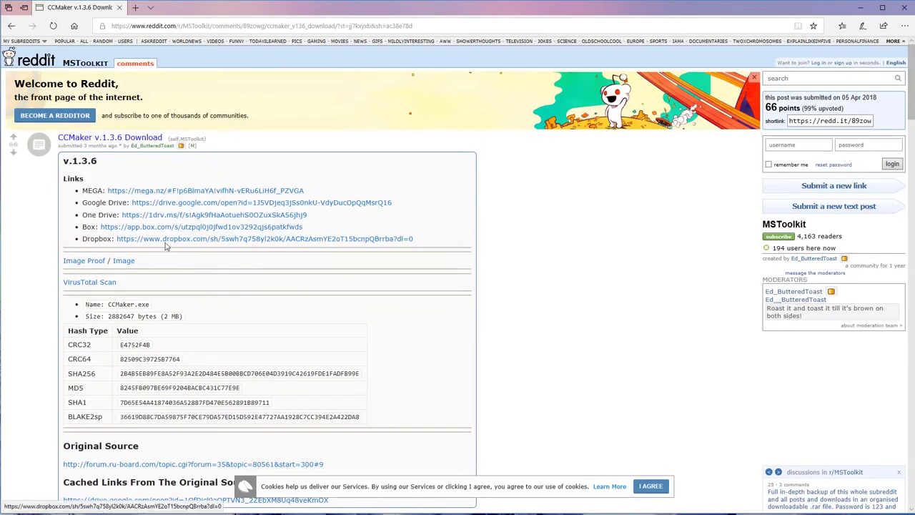
# Step: Highlight version 1.3.6 and the MEGA and Google Drive links, then follow the MEGA link
pyautogui.moveTo(98, 161); pyautogui.dragTo(75, 161)
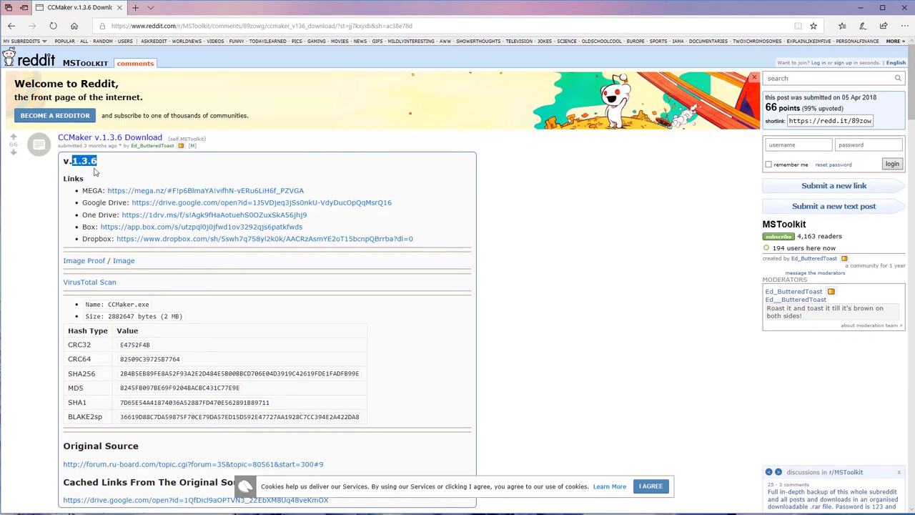
pyautogui.click(94, 172)
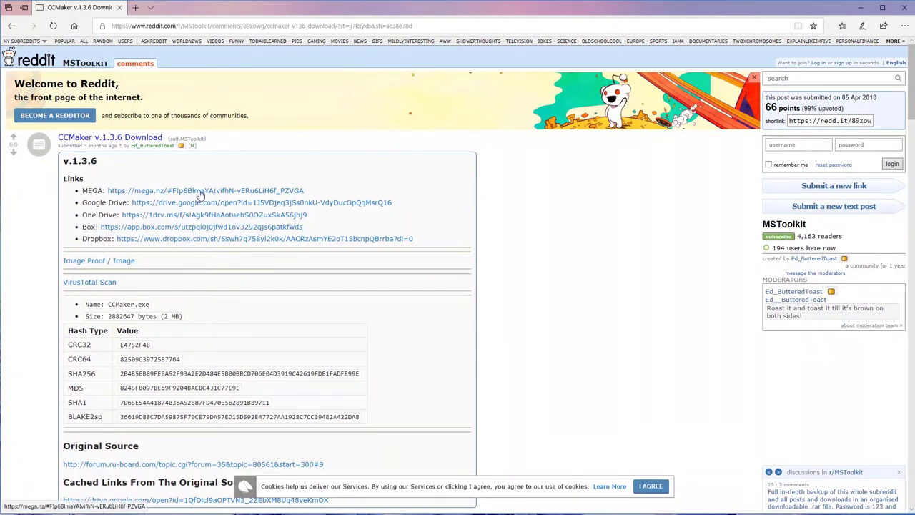
pyautogui.moveTo(376, 190); pyautogui.dragTo(141, 190)
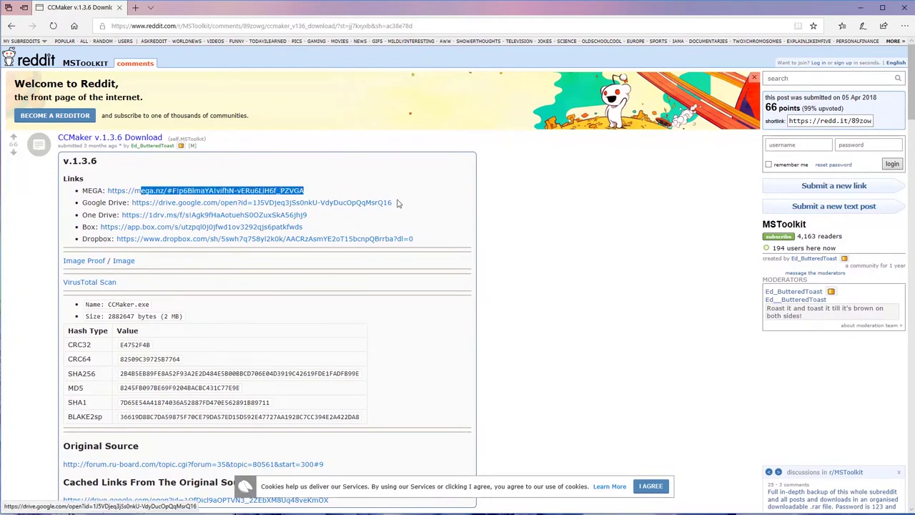
pyautogui.moveTo(398, 204); pyautogui.dragTo(334, 203)
pyautogui.click(340, 180)
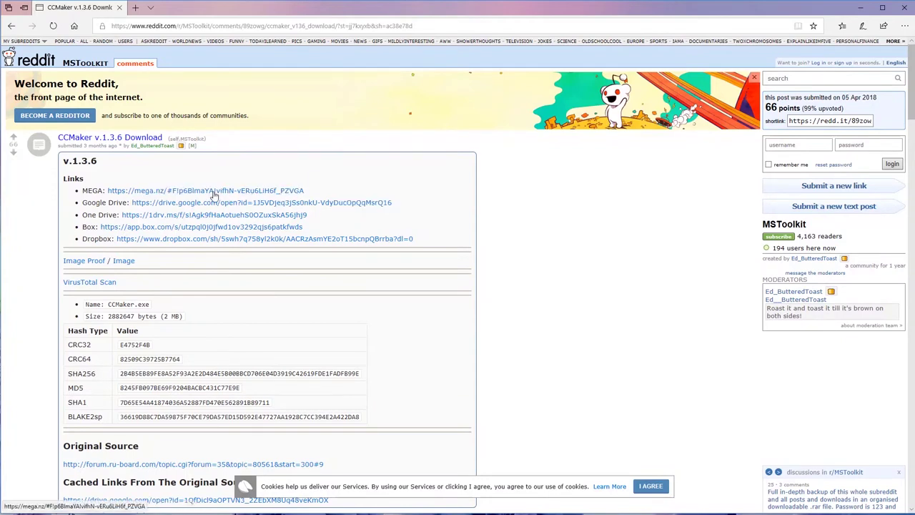
pyautogui.click(147, 193)
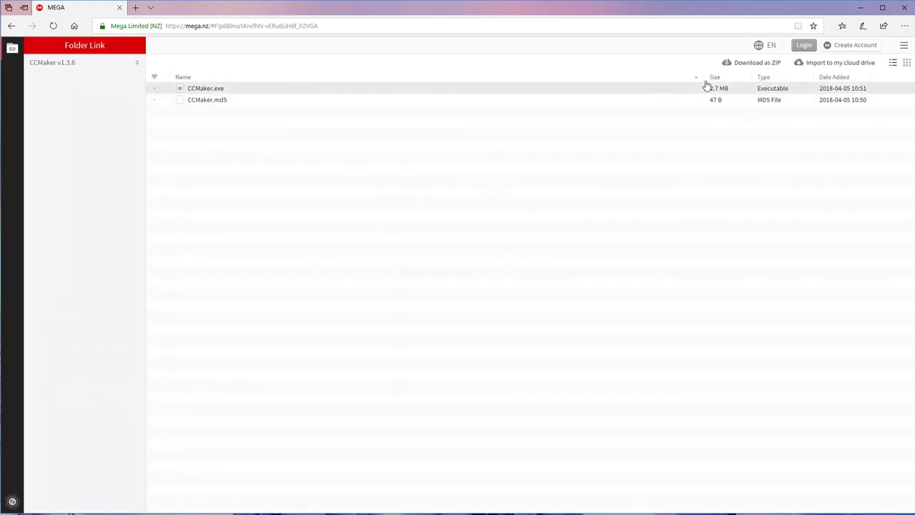
# Step: Download the CCMaker v1.3.6 folder as a ZIP and open the Downloads folder
pyautogui.click(748, 64)
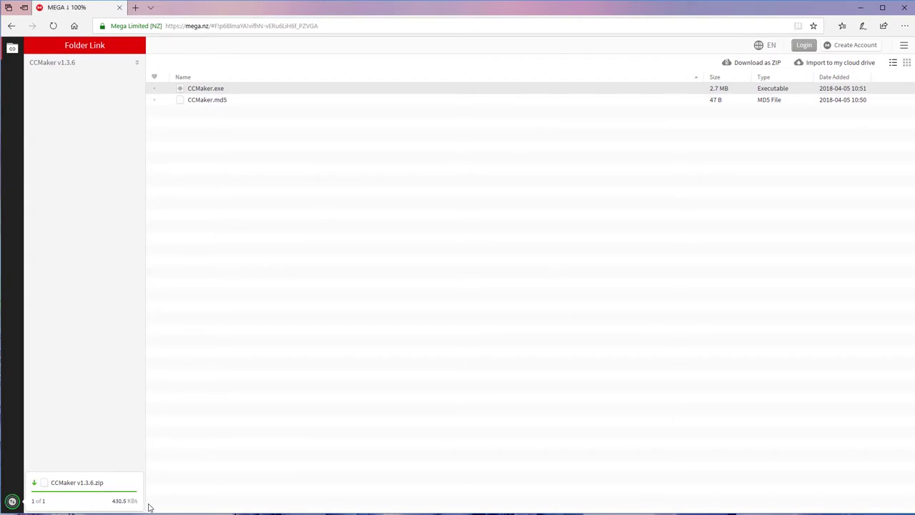
pyautogui.click(556, 500)
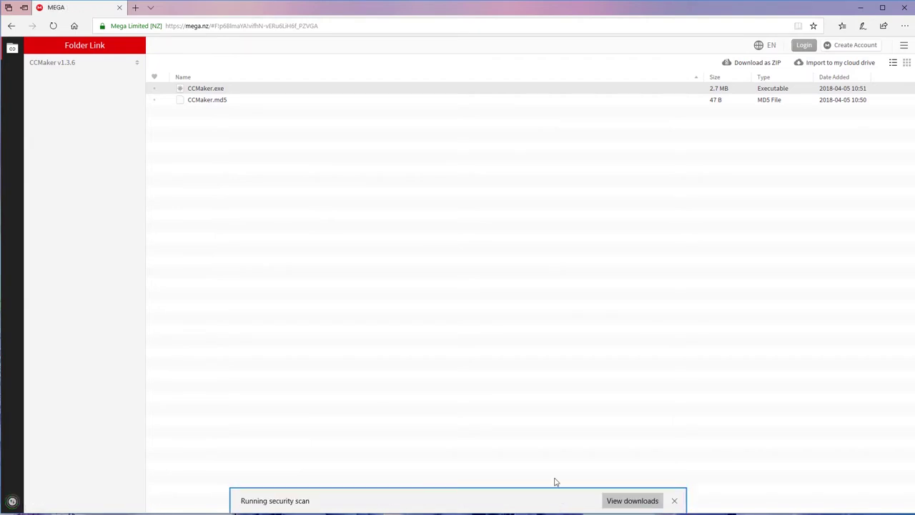
pyautogui.click(578, 500)
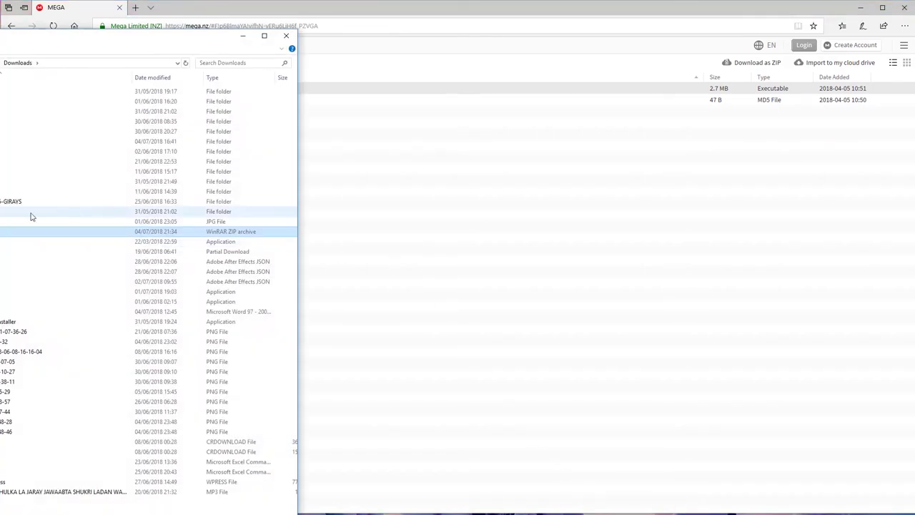
# Step: Extract CCMaker v1.3.6.zip into a CCMaker v1.3.6 folder
pyautogui.moveTo(2, 35); pyautogui.dragTo(216, 16)
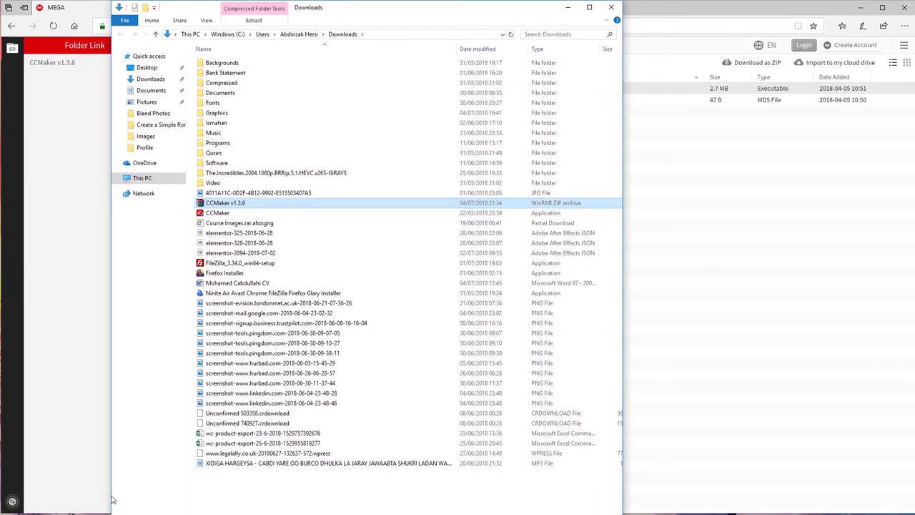
pyautogui.rightClick(231, 206)
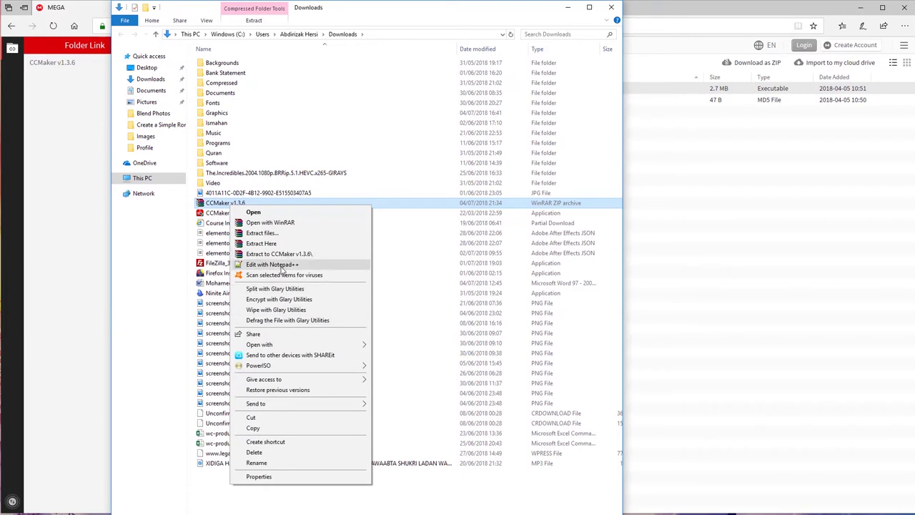
pyautogui.click(275, 254)
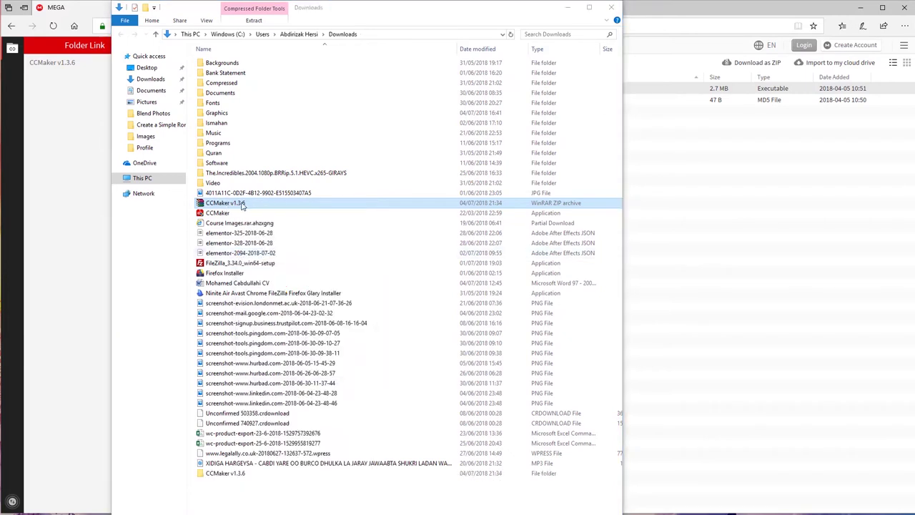
# Step: Run CCMaker from the extracted CCMaker v1.3.6 subfolder as administrator
pyautogui.click(218, 225)
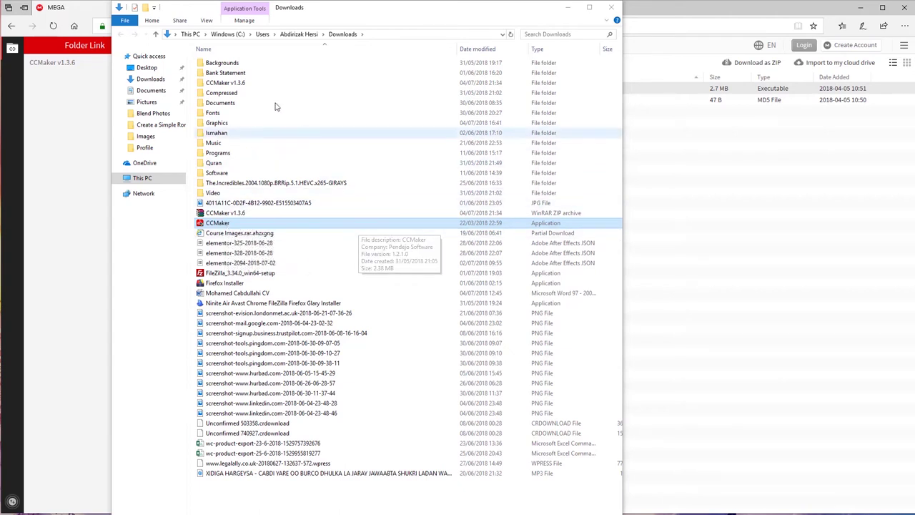
pyautogui.doubleClick(240, 84)
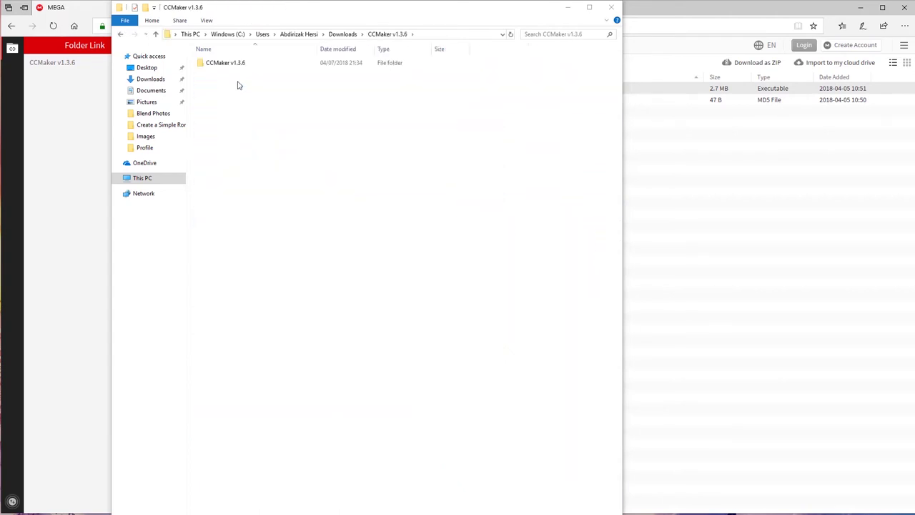
pyautogui.doubleClick(233, 65)
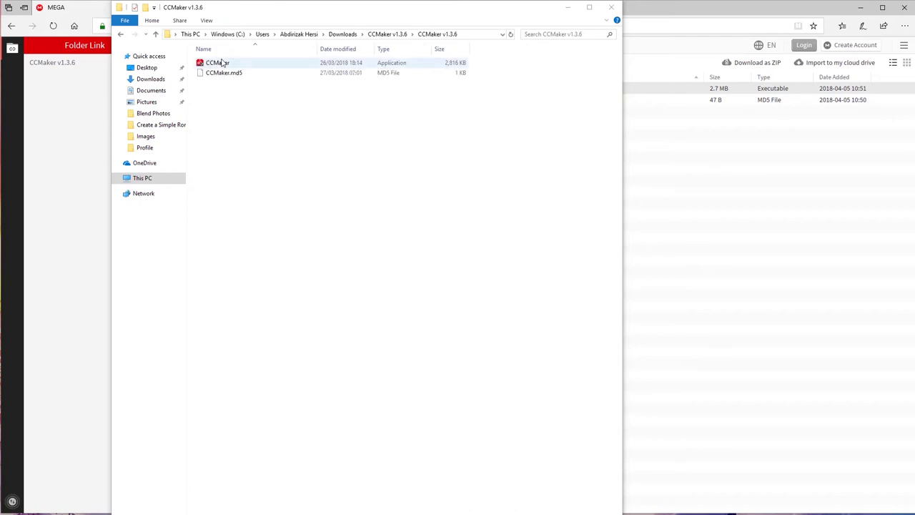
pyautogui.rightClick(212, 64)
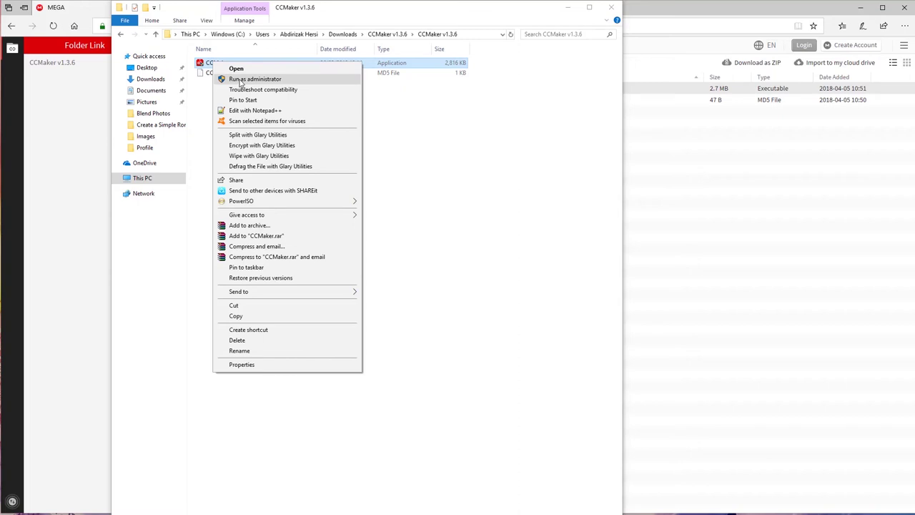
pyautogui.click(241, 79)
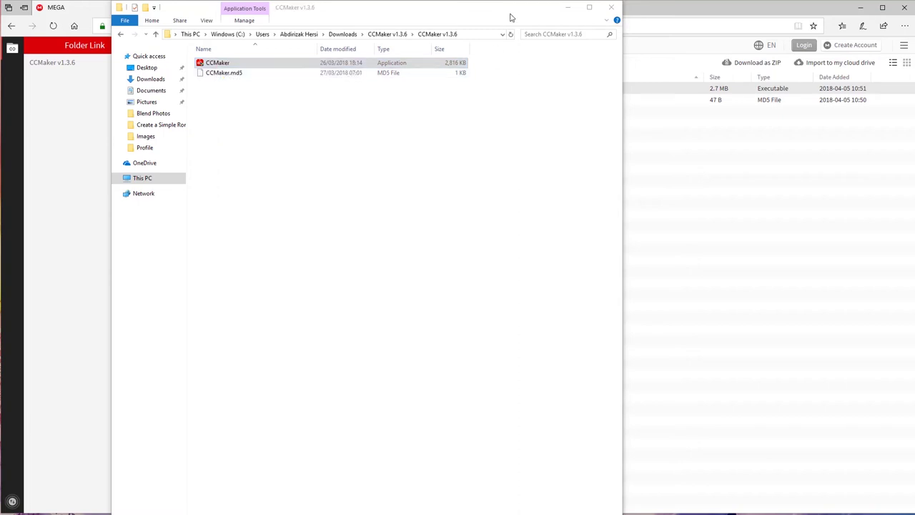
pyautogui.click(565, 11)
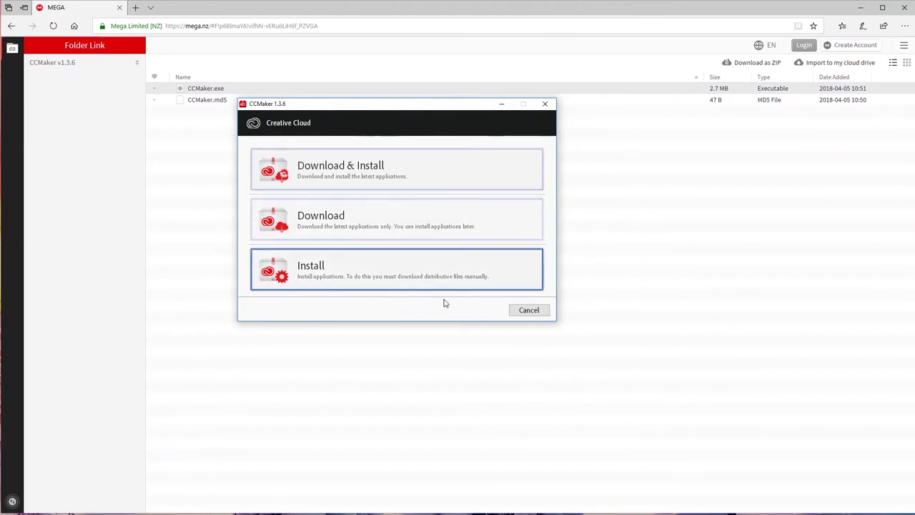
# Step: Choose Download & Install in CCMaker and look through the product list
pyautogui.click(316, 186)
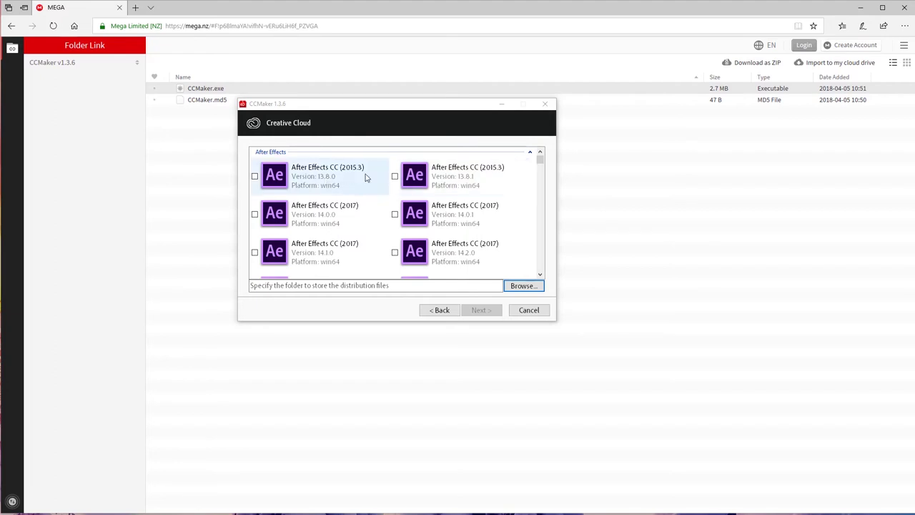
pyautogui.scroll(-5, 392, 203)
pyautogui.scroll(-2, 393, 205)
pyautogui.scroll(3, 388, 207)
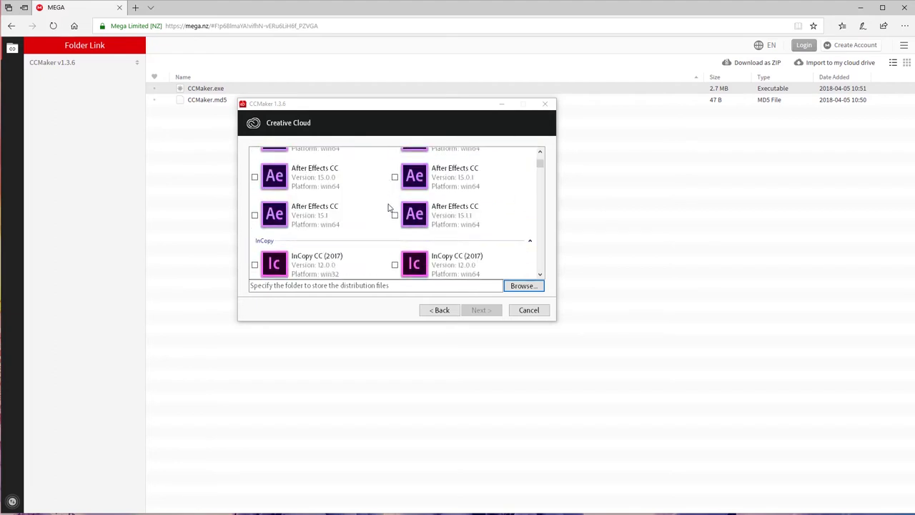
pyautogui.scroll(2, 388, 208)
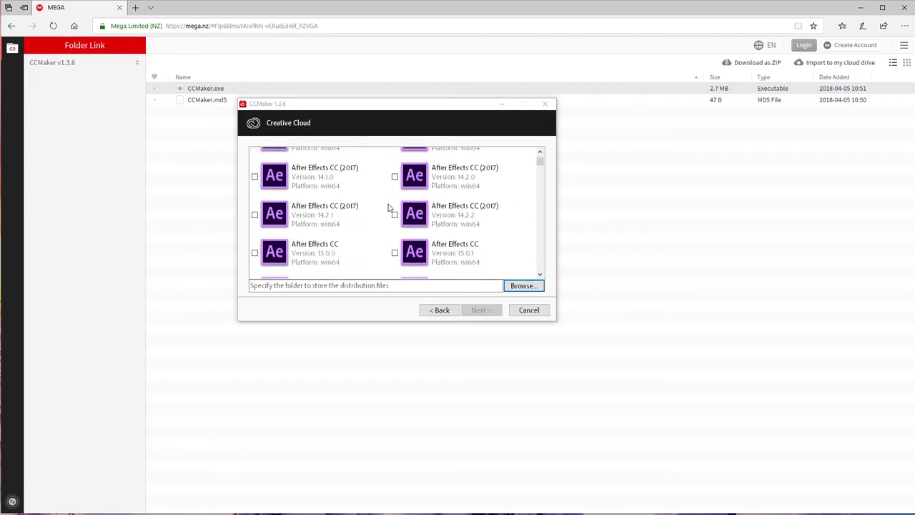
# Step: Tick After Effects CC (2017) 14.2.2 in place of After Effects CC 15.0.1
pyautogui.click(458, 256)
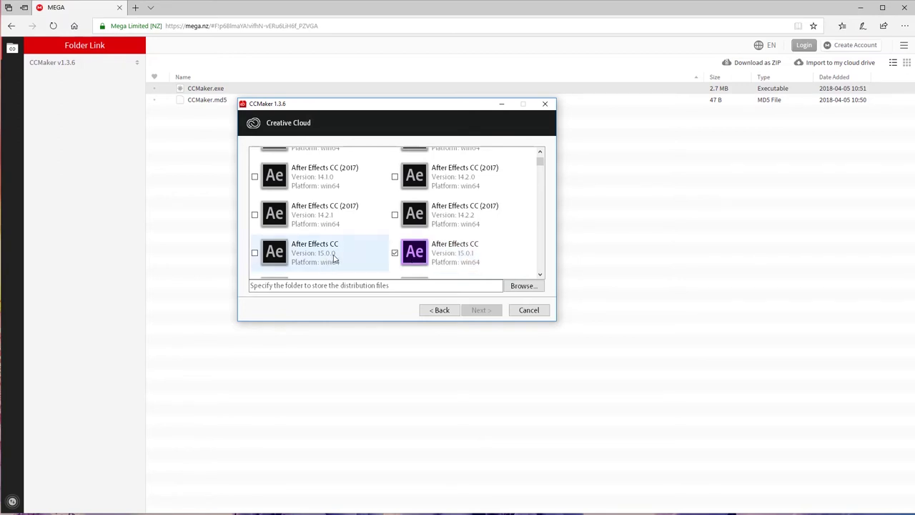
pyautogui.click(473, 259)
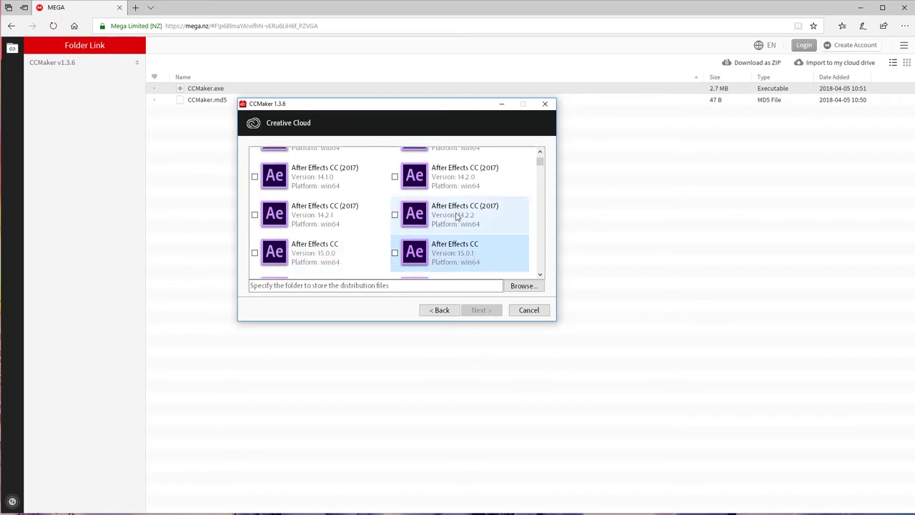
pyautogui.click(457, 216)
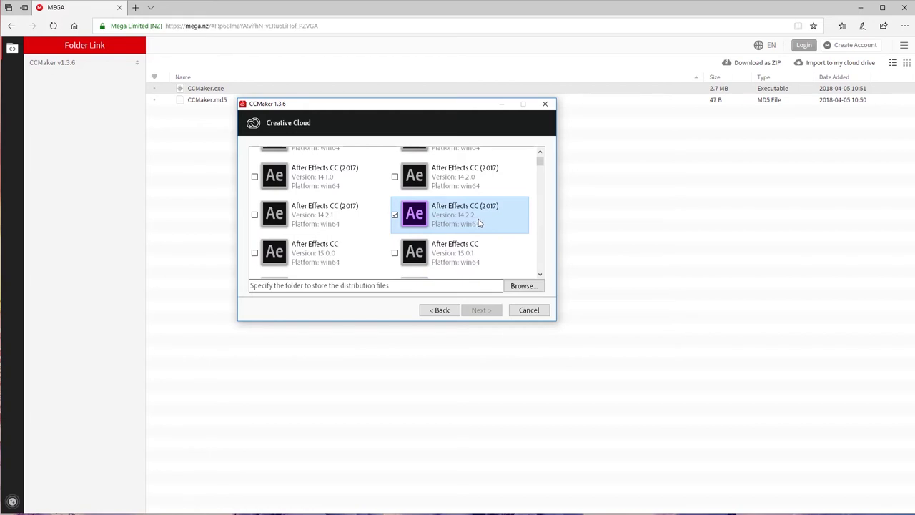
pyautogui.scroll(2, 515, 213)
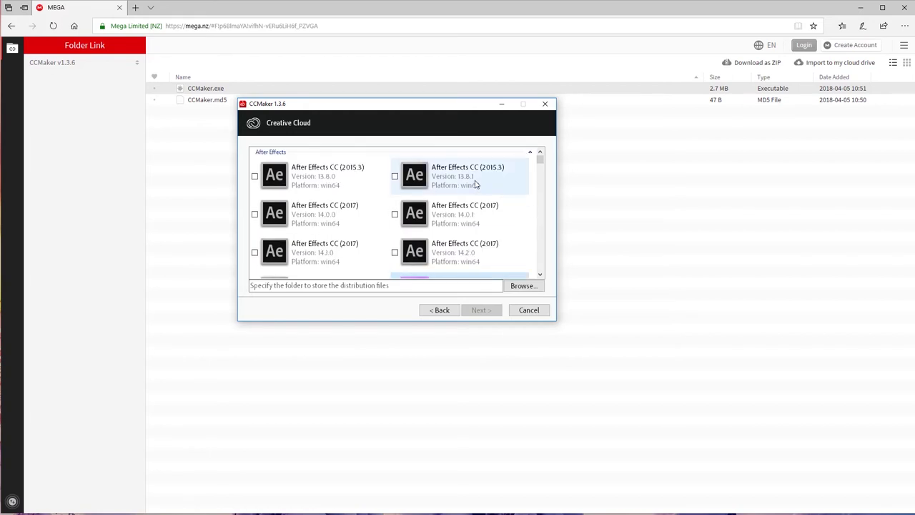
pyautogui.scroll(-3, 477, 200)
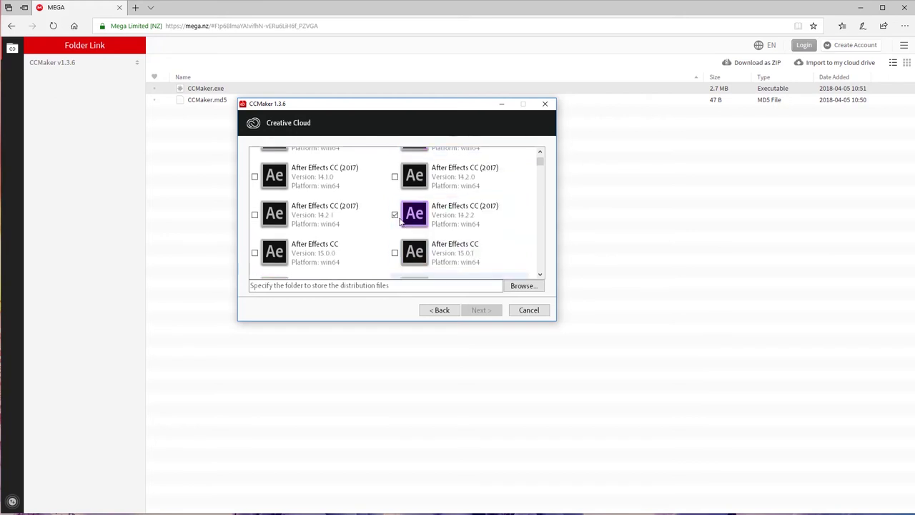
pyautogui.scroll(2, 395, 218)
pyautogui.scroll(2, 395, 218)
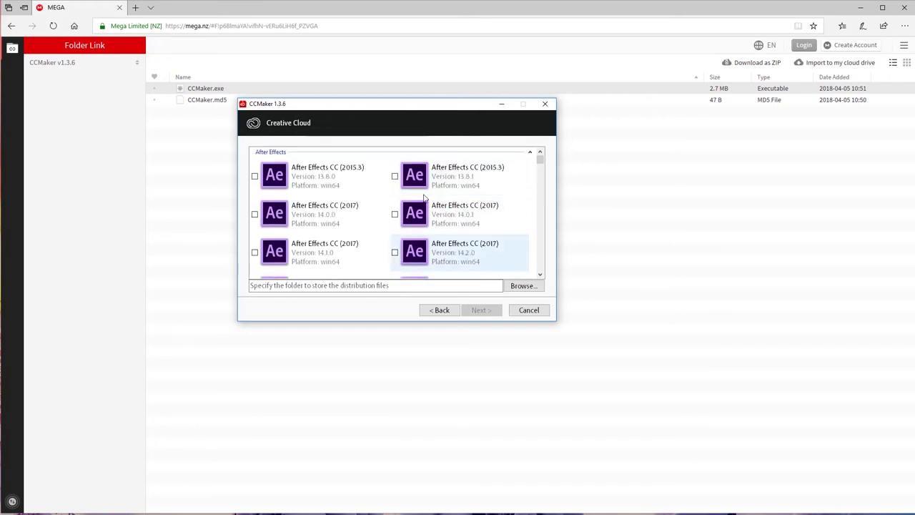
# Step: Collapse the product sections from After Effects down through Animate CC and InDesign
pyautogui.click(530, 154)
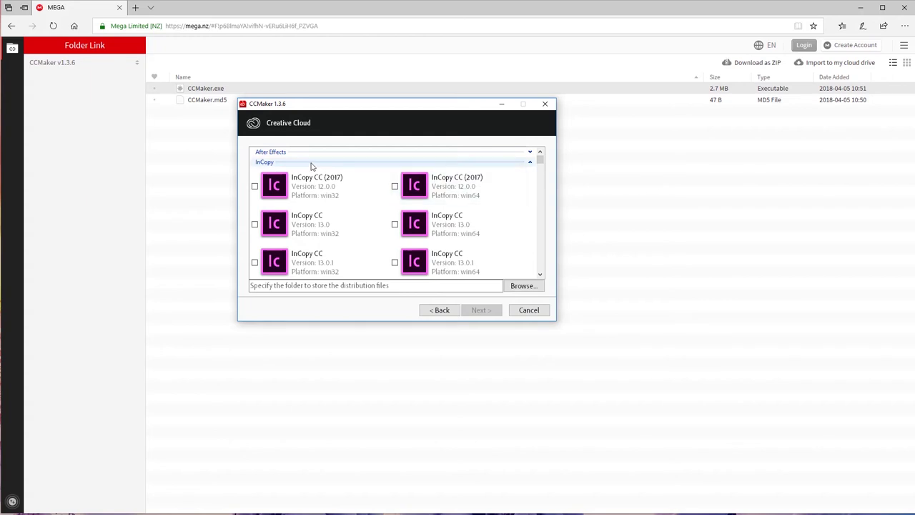
pyautogui.click(530, 161)
pyautogui.click(530, 171)
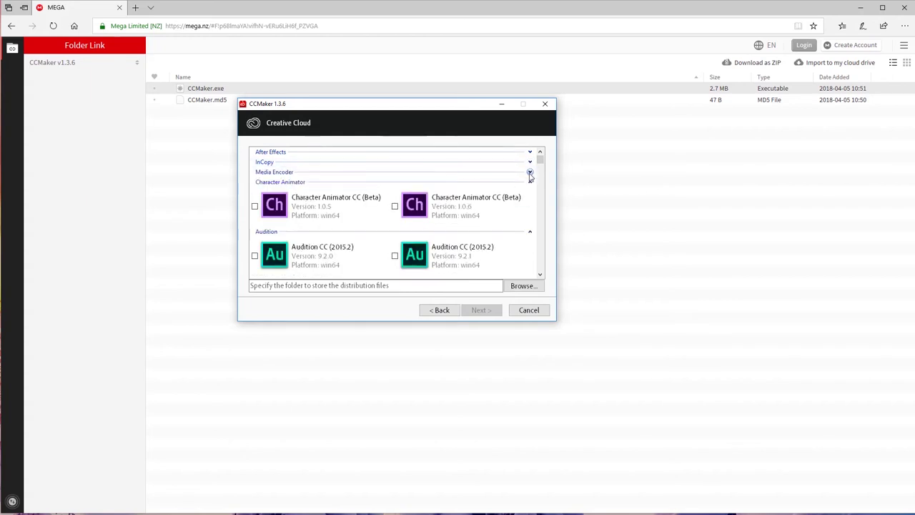
pyautogui.click(530, 181)
pyautogui.click(530, 192)
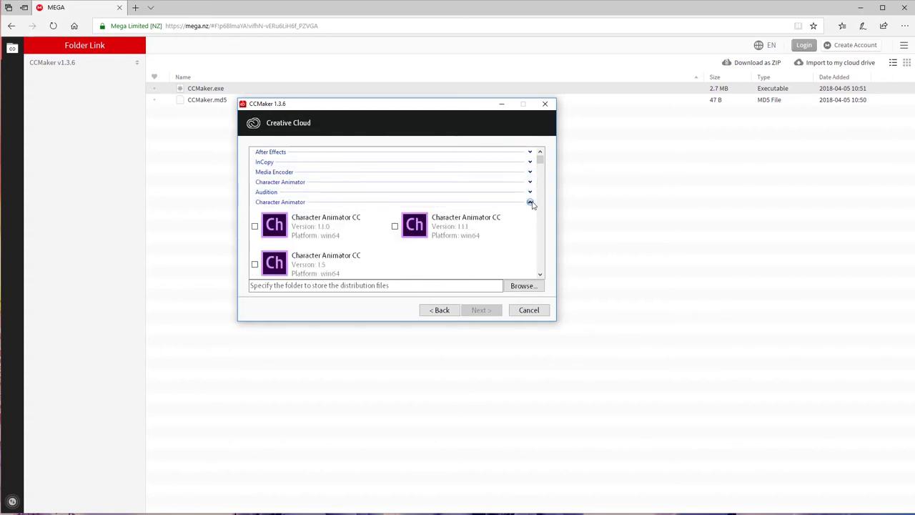
pyautogui.click(530, 201)
pyautogui.click(530, 212)
pyautogui.click(529, 222)
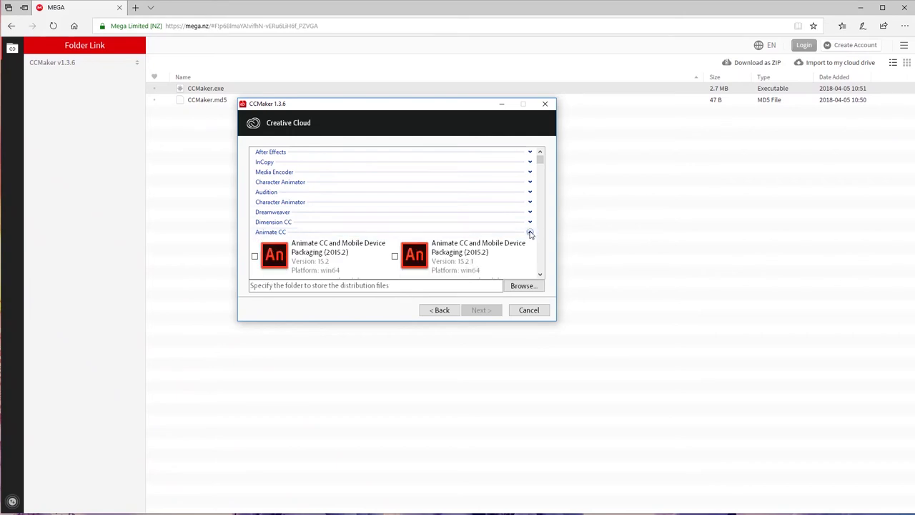
pyautogui.click(529, 232)
pyautogui.click(530, 242)
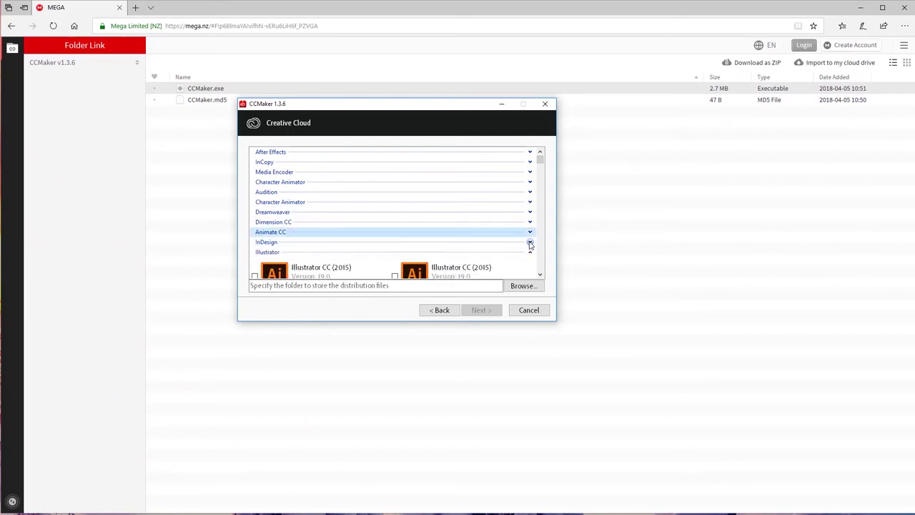
pyautogui.scroll(-3, 526, 236)
pyautogui.scroll(1, 526, 215)
# Step: Collapse the Illustrator through CS sections and mark the full product list with a red line
pyautogui.click(530, 176)
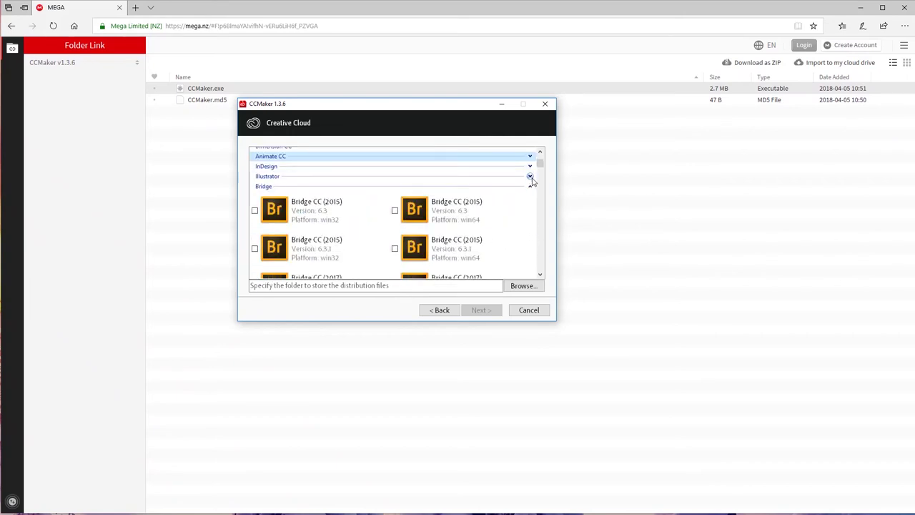
pyautogui.click(530, 186)
pyautogui.click(529, 196)
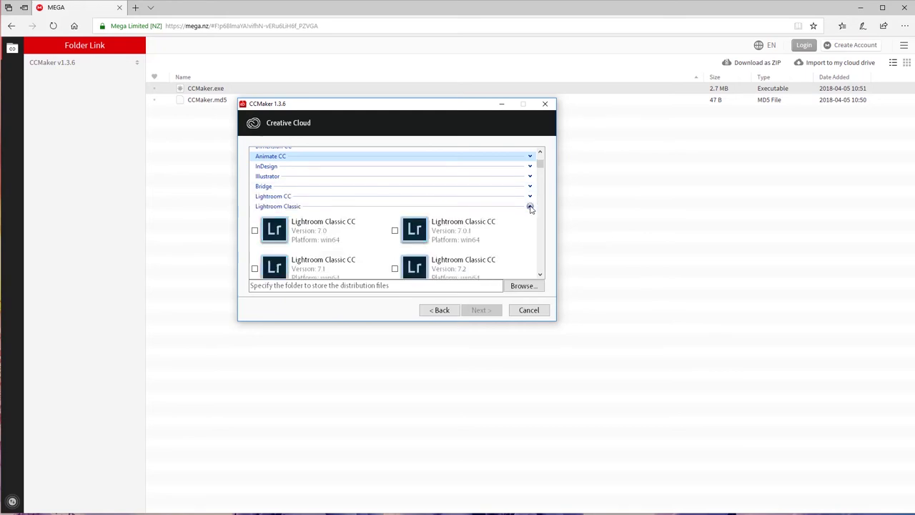
pyautogui.click(530, 206)
pyautogui.click(530, 216)
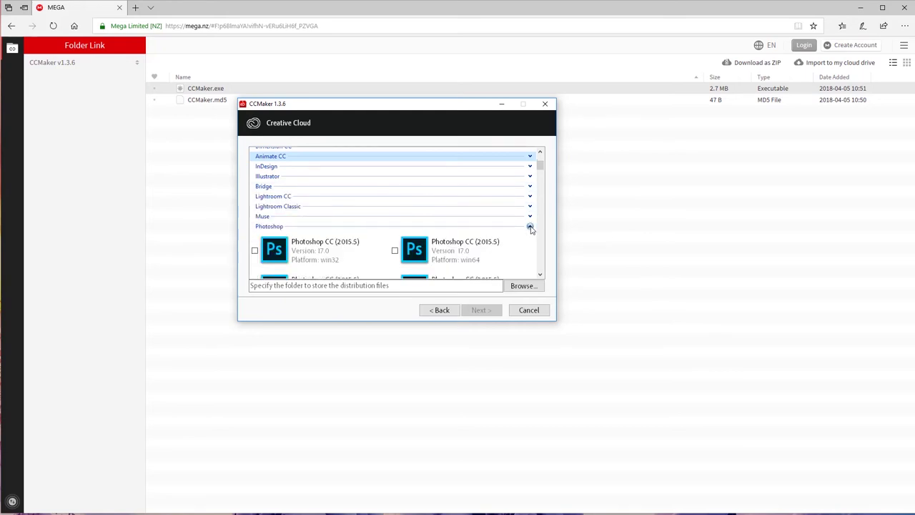
pyautogui.click(530, 226)
pyautogui.scroll(-2, 493, 235)
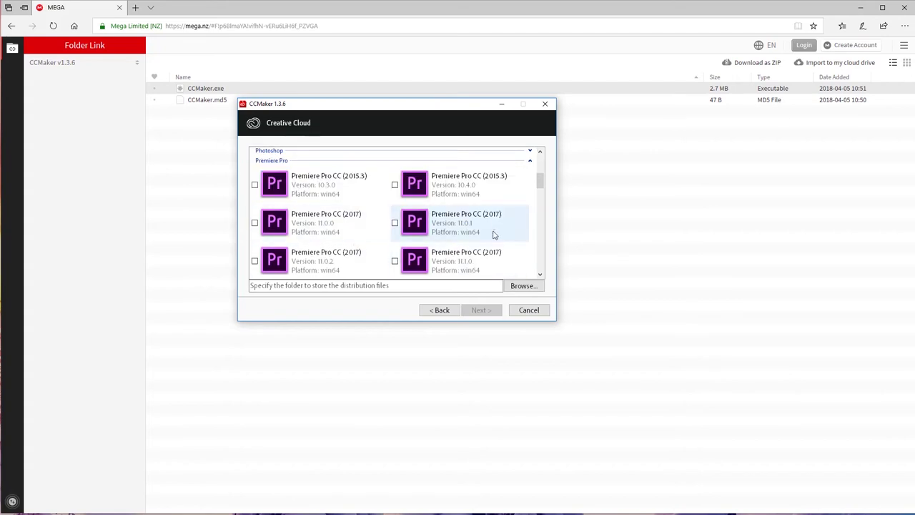
pyautogui.click(530, 160)
pyautogui.click(530, 171)
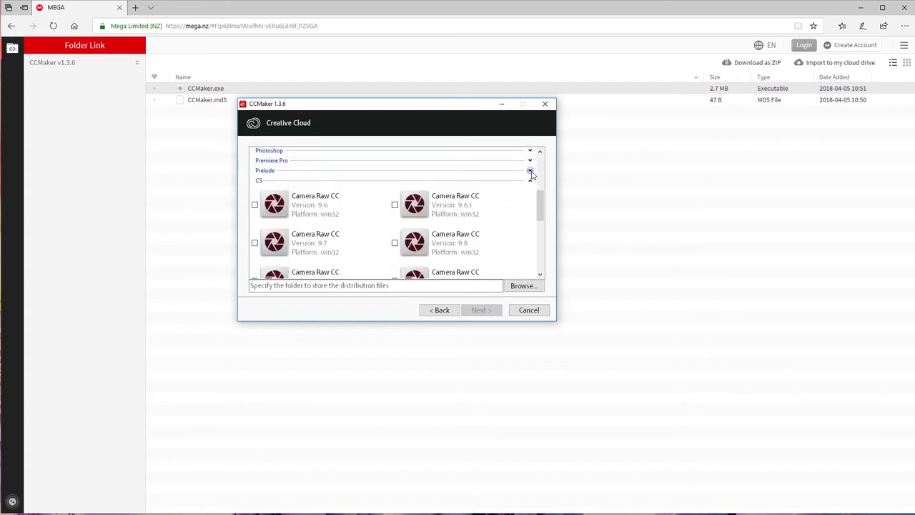
pyautogui.click(530, 180)
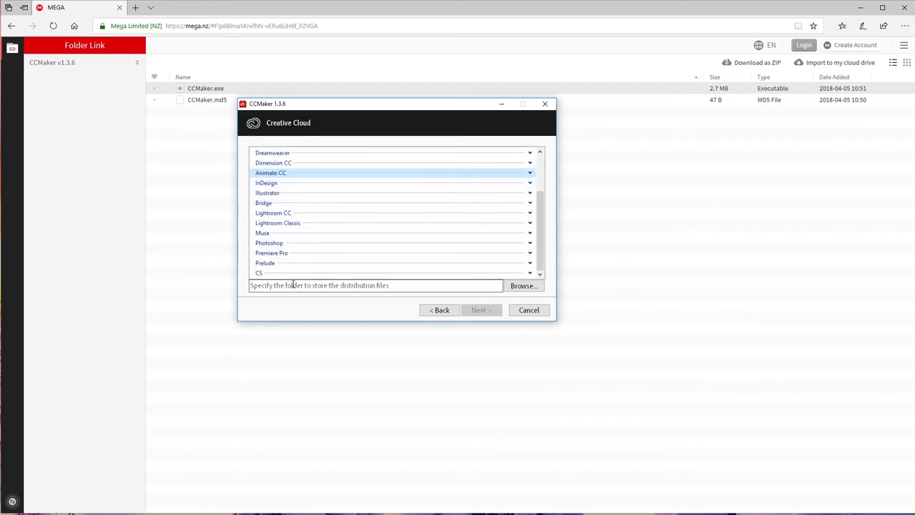
pyautogui.click(172, 214)
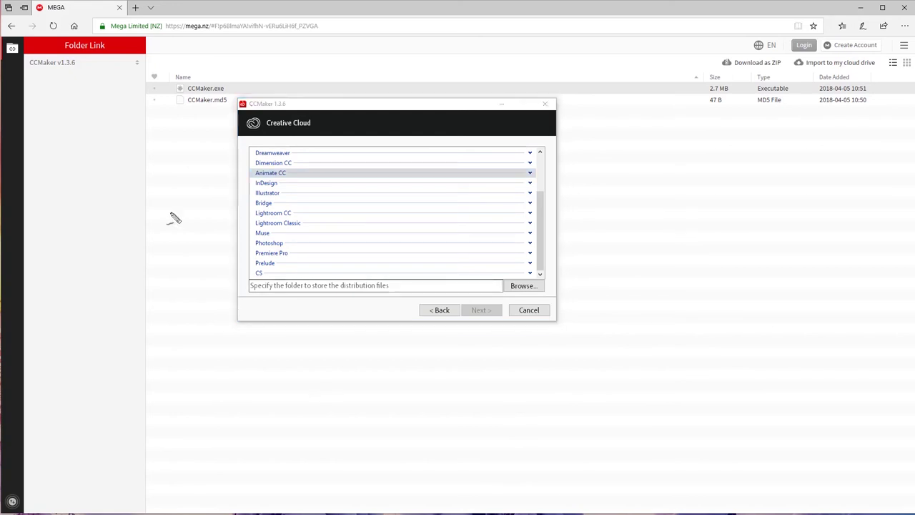
pyautogui.moveTo(251, 149); pyautogui.dragTo(251, 272)
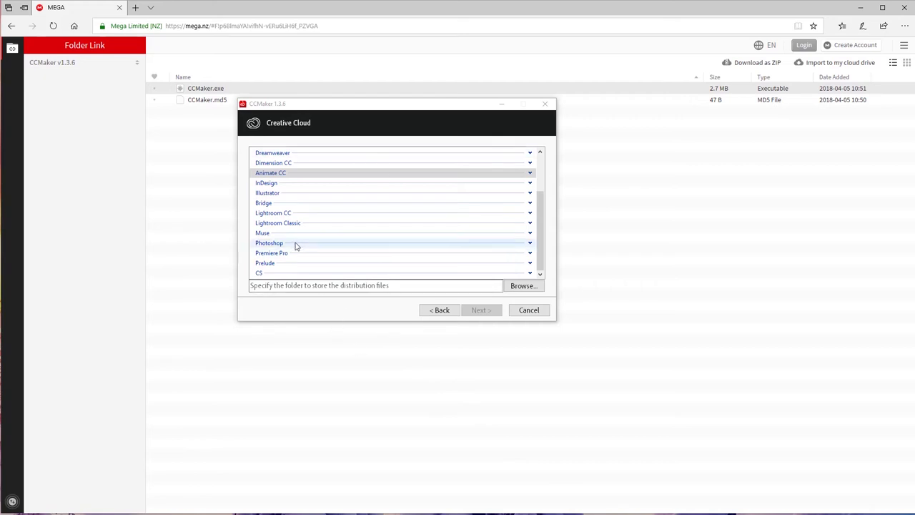
# Step: Expand the Photoshop section and tick Photoshop CC 19.1.5 win64
pyautogui.click(529, 243)
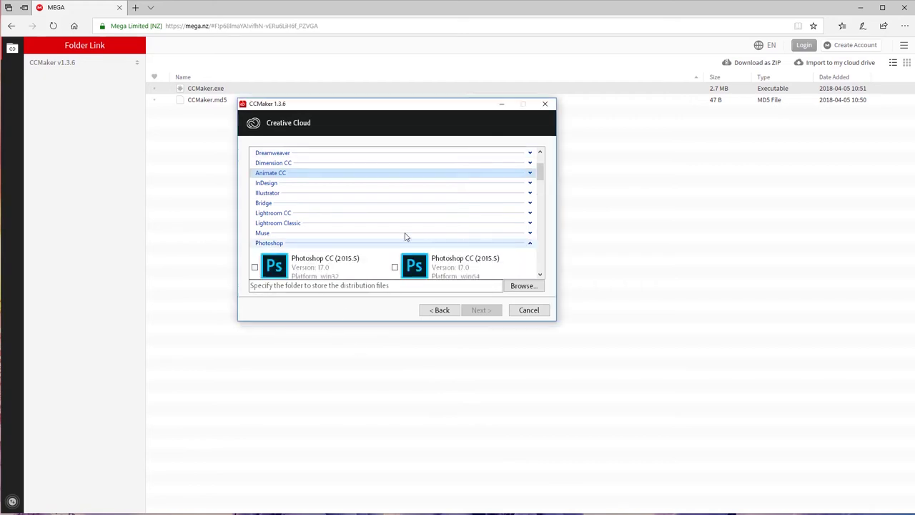
pyautogui.scroll(-1, 309, 247)
pyautogui.scroll(-2, 309, 246)
pyautogui.scroll(-3, 309, 246)
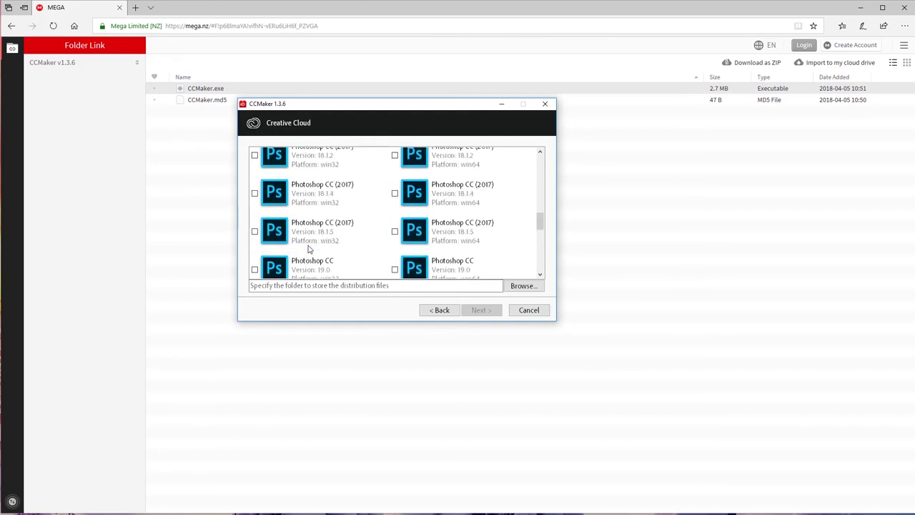
pyautogui.scroll(-3, 309, 243)
pyautogui.scroll(-2, 311, 236)
pyautogui.scroll(-2, 311, 236)
pyautogui.scroll(-2, 311, 236)
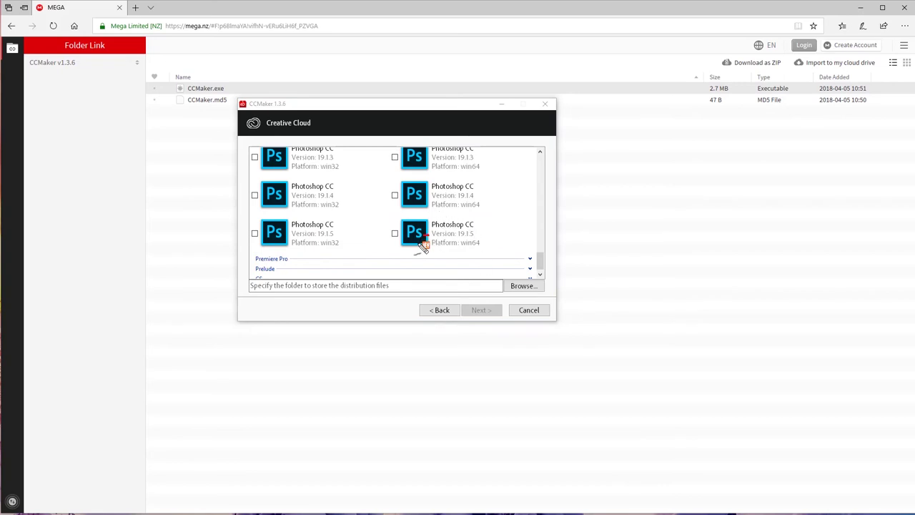
pyautogui.moveTo(426, 237); pyautogui.dragTo(428, 238)
pyautogui.click(395, 234)
# Step: Open the Browse For Folder dialog to pick the distribution files location
pyautogui.moveTo(516, 261); pyautogui.dragTo(562, 340)
pyautogui.moveTo(584, 289); pyautogui.dragTo(444, 256)
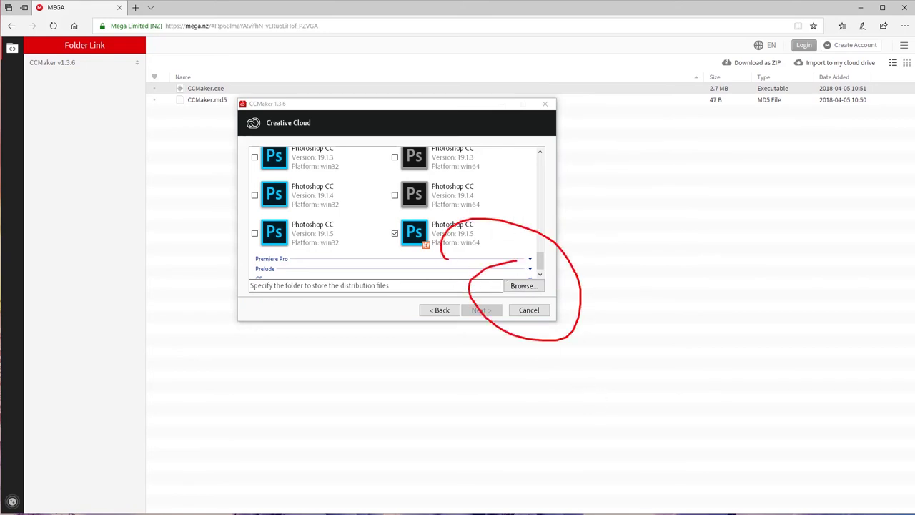
pyautogui.press('Escape')
pyautogui.click(520, 287)
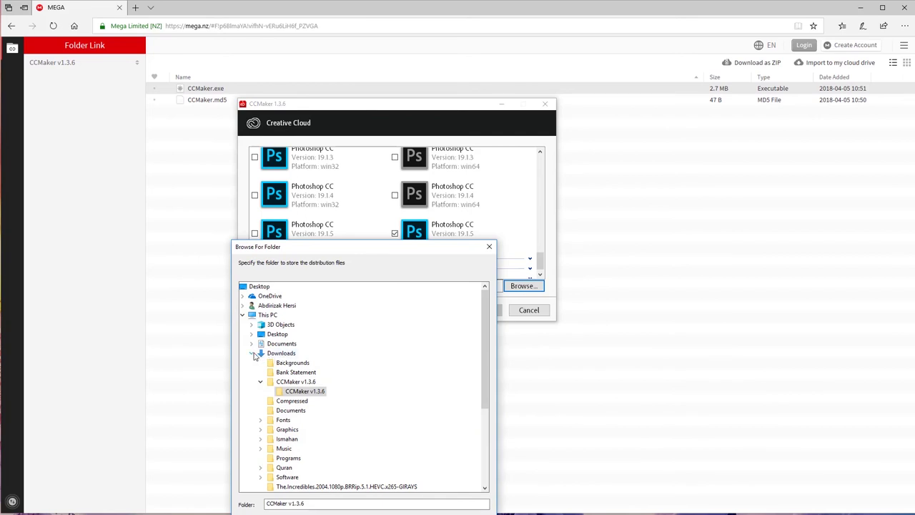
# Step: Choose the Desktop's 'New folder' as the distribution files folder
pyautogui.click(252, 353)
pyautogui.click(244, 316)
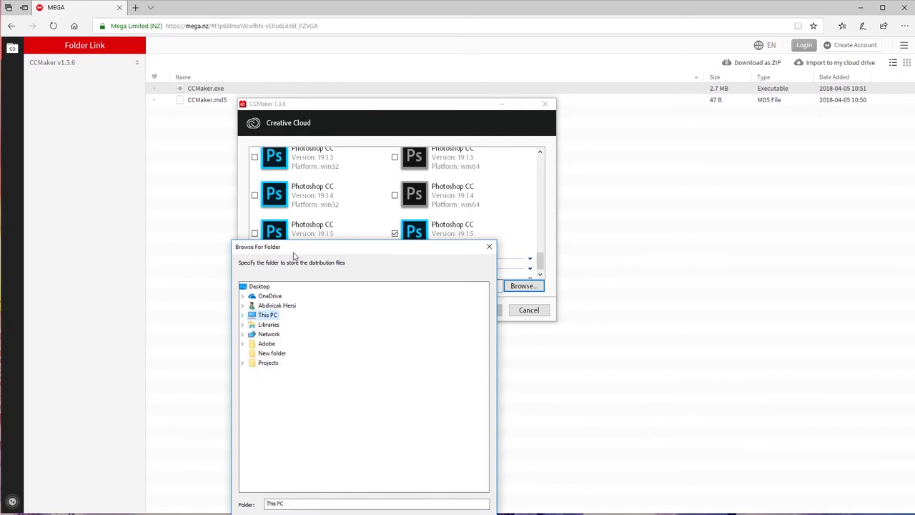
pyautogui.moveTo(295, 251); pyautogui.dragTo(321, 152)
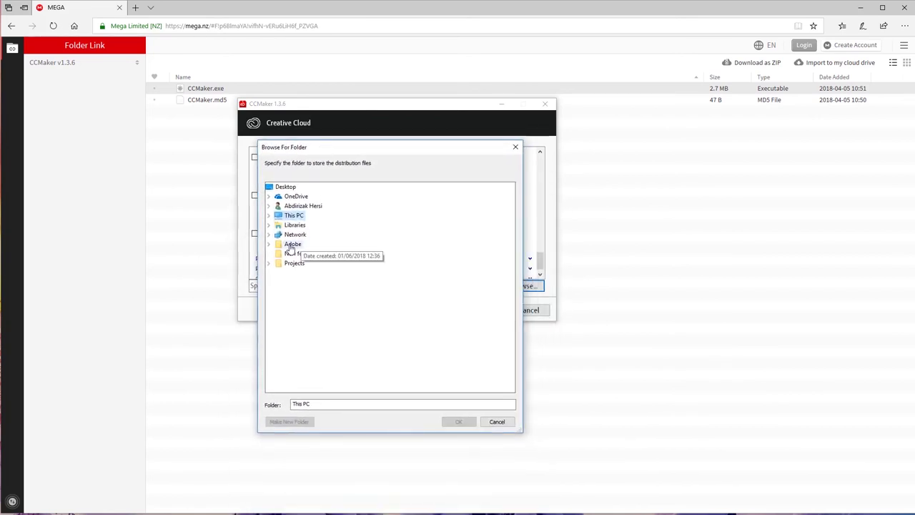
pyautogui.doubleClick(292, 244)
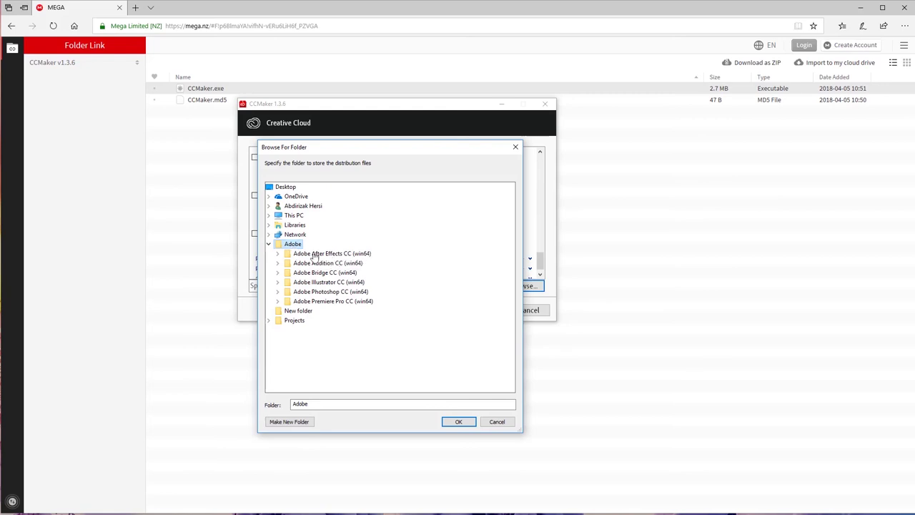
pyautogui.click(268, 244)
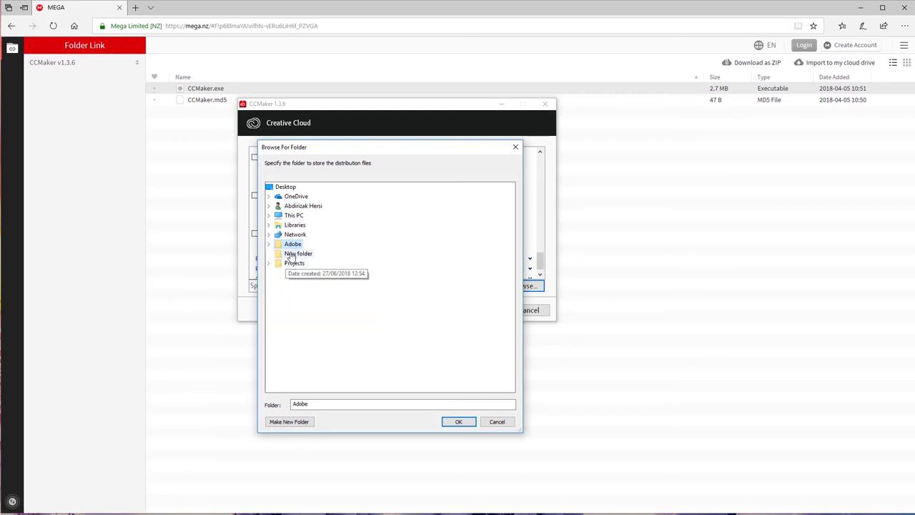
pyautogui.click(299, 254)
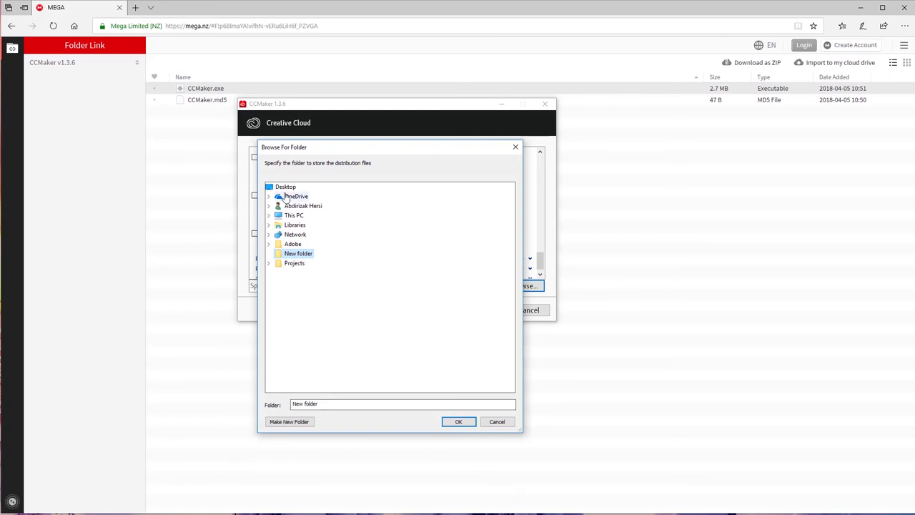
pyautogui.click(461, 420)
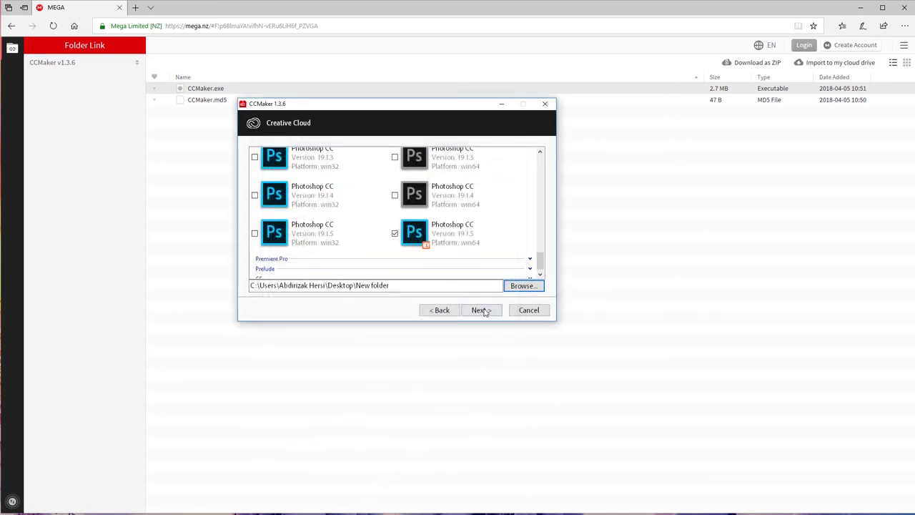
# Step: Advance to the Photoshop installation options and mark the 2.05 GB, 945 MB and 11.3 MB feature sizes
pyautogui.click(483, 312)
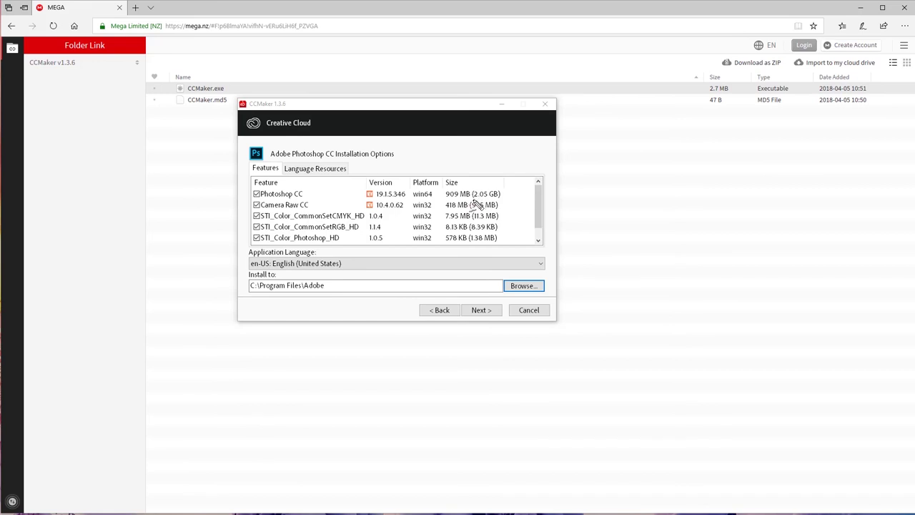
pyautogui.moveTo(471, 201); pyautogui.dragTo(504, 201)
pyautogui.moveTo(473, 211); pyautogui.dragTo(501, 211)
pyautogui.moveTo(472, 221); pyautogui.dragTo(516, 218)
pyautogui.moveTo(500, 187)
pyautogui.mouseDown()
pyautogui.moveTo(506, 213)
pyautogui.moveTo(502, 201)
pyautogui.mouseUp()
pyautogui.press('Escape')
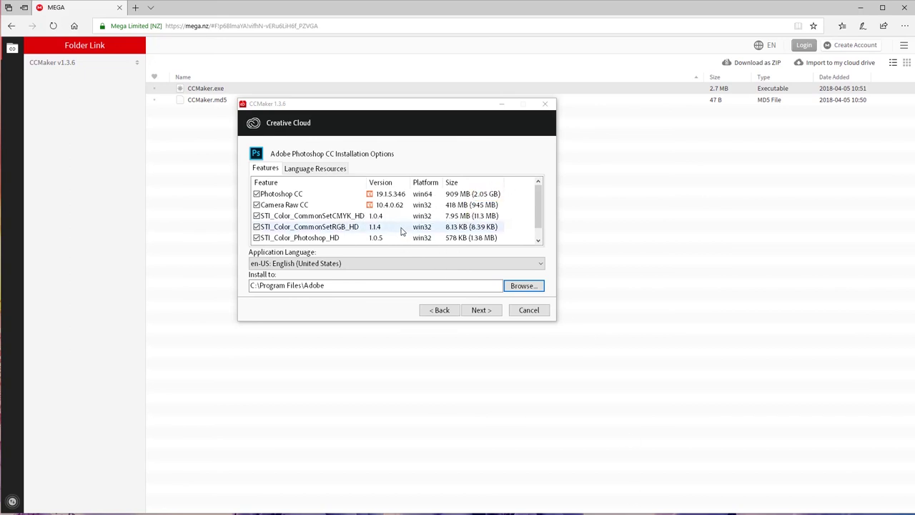
pyautogui.moveTo(540, 203); pyautogui.dragTo(539, 203)
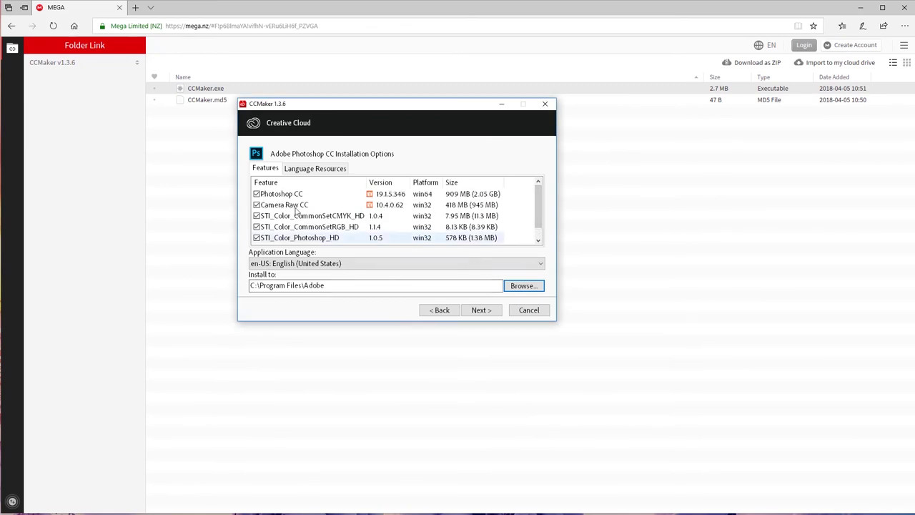
# Step: Try en-GB as application language, then set it back to en-US: English (United States)
pyautogui.click(276, 266)
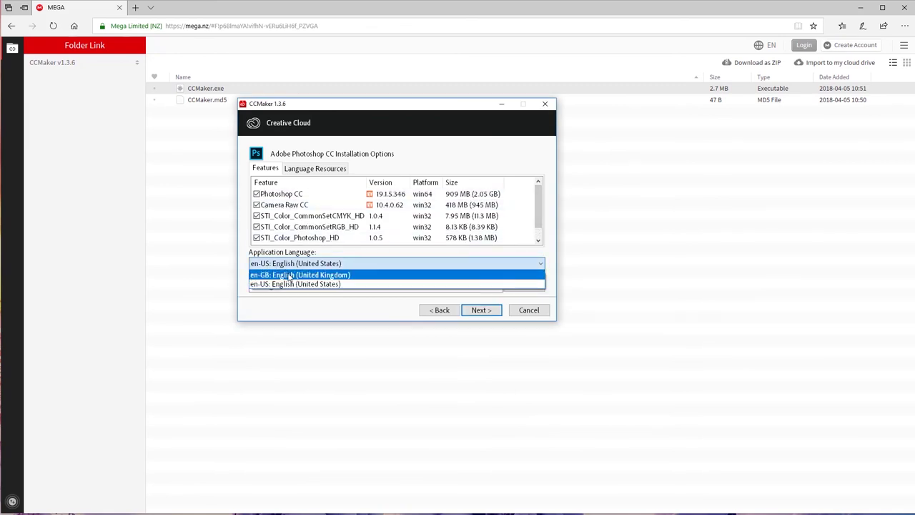
pyautogui.click(289, 275)
pyautogui.click(277, 264)
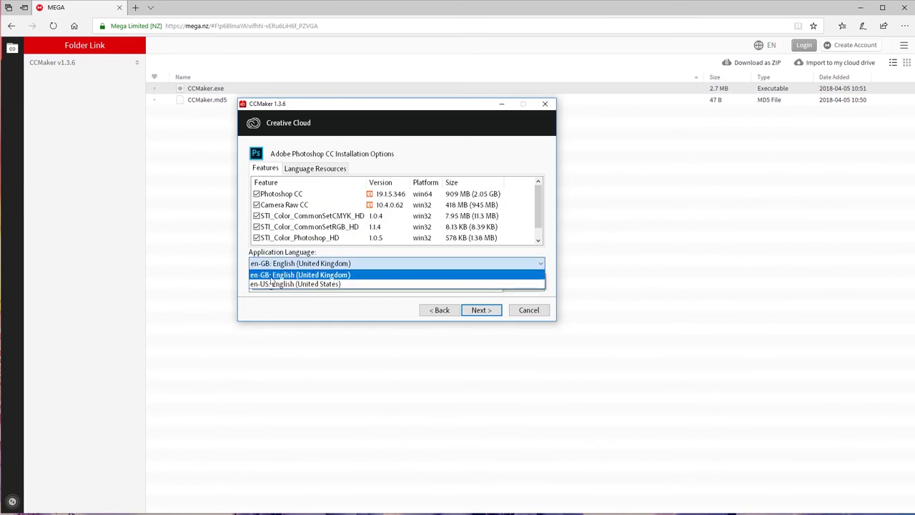
pyautogui.click(300, 284)
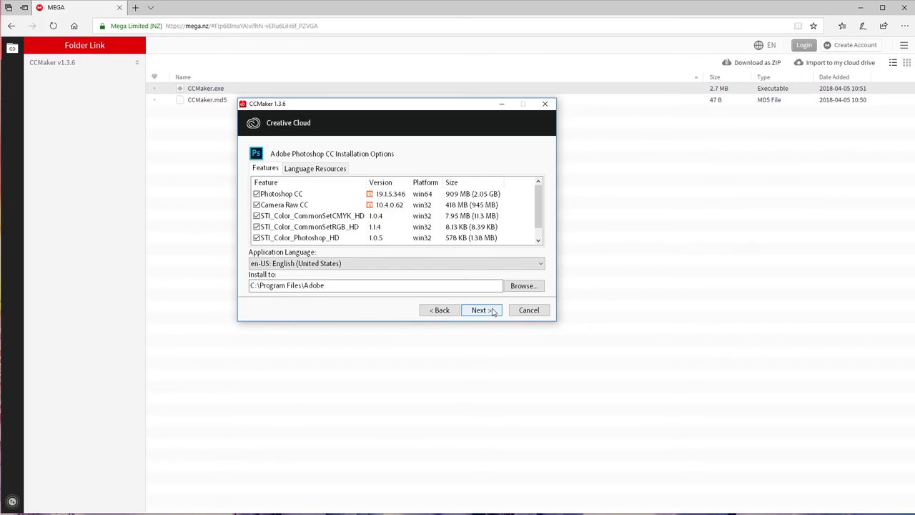
# Step: Advance to the additional tasks page with Install AMTEmu ticked
pyautogui.click(490, 312)
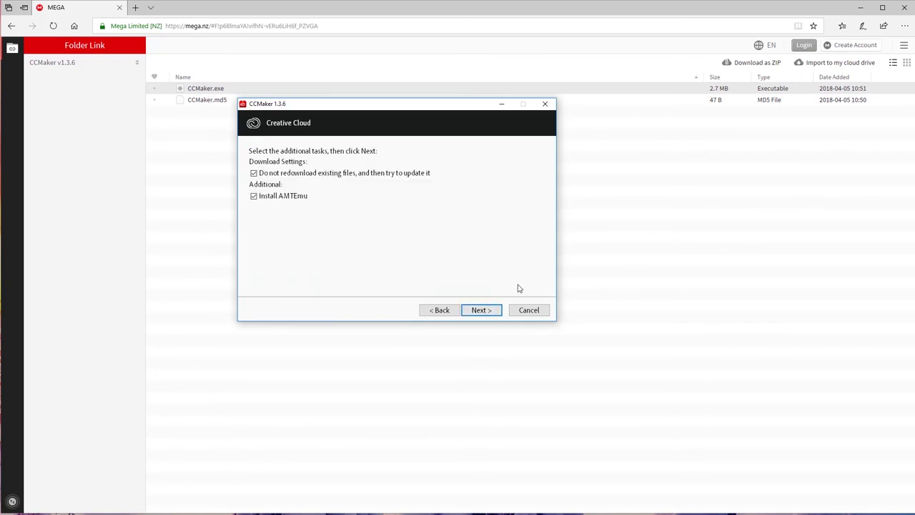